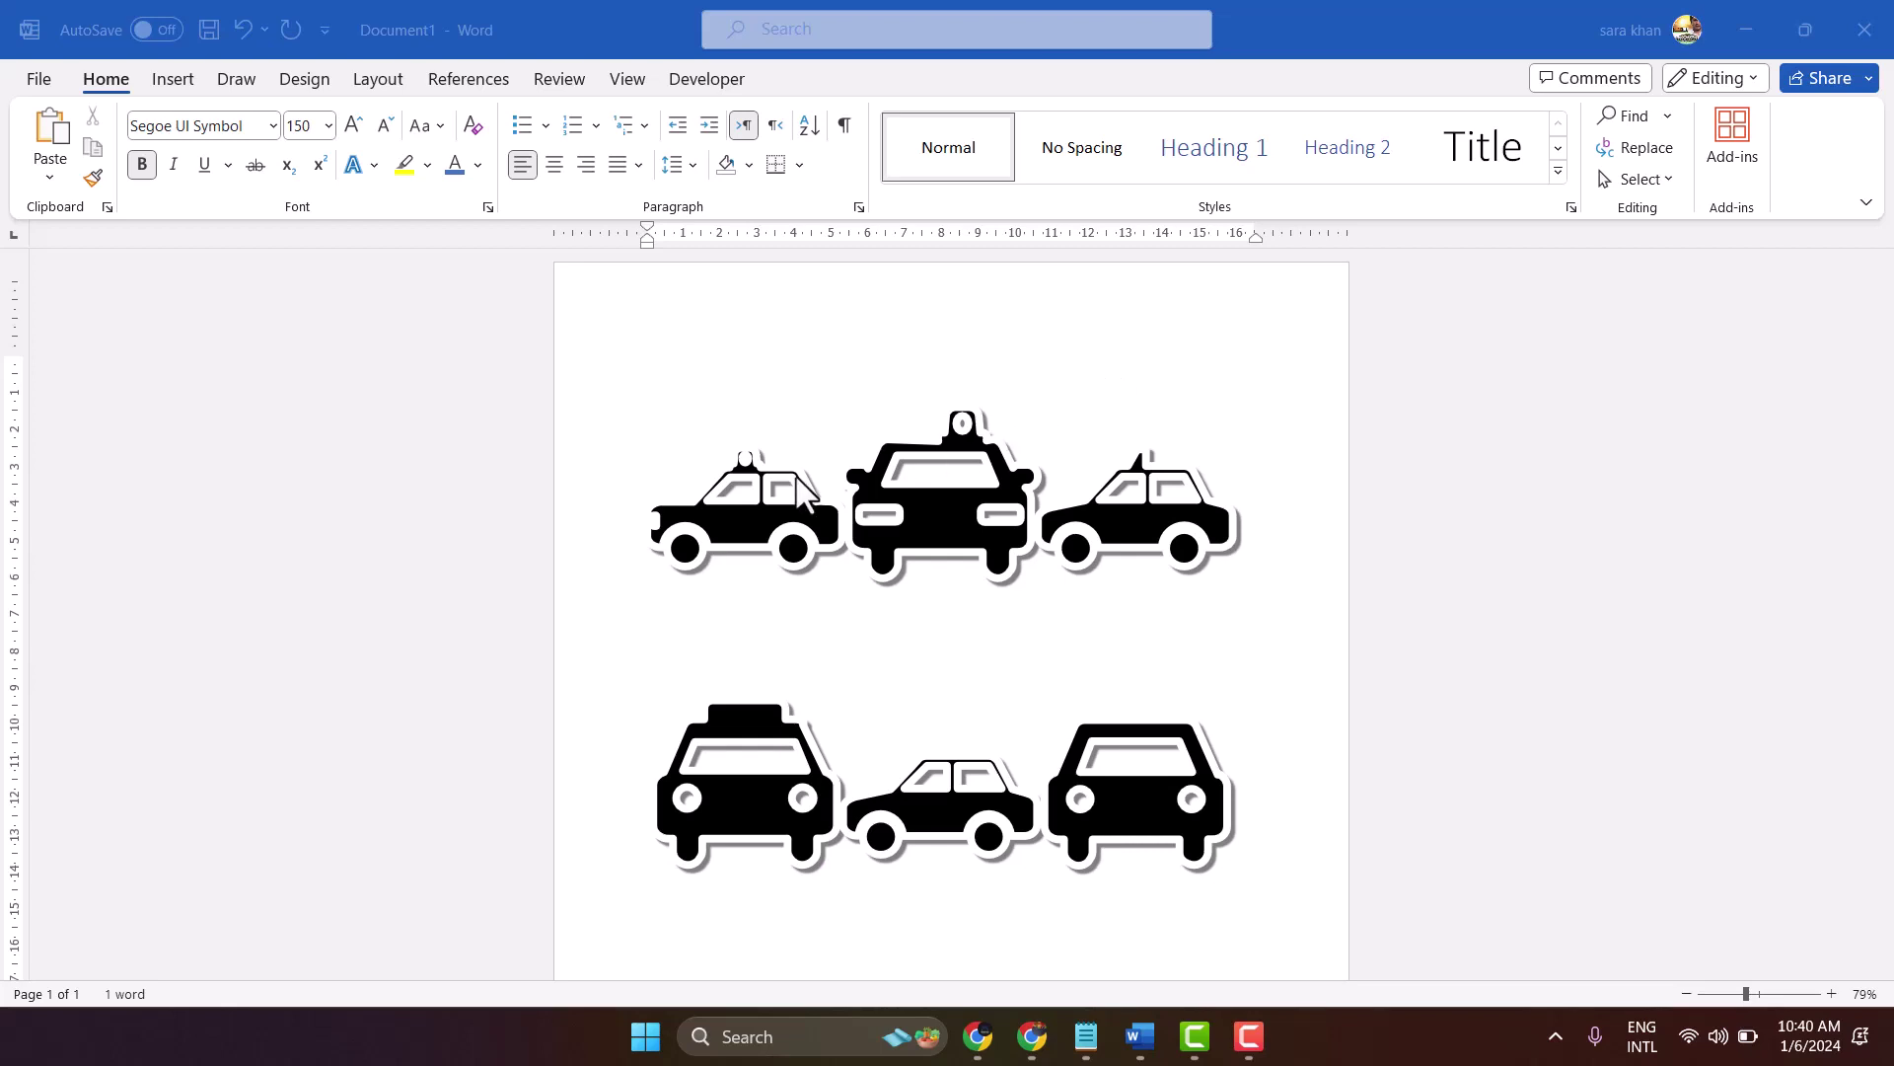
scroll(794, 480, up, 1)
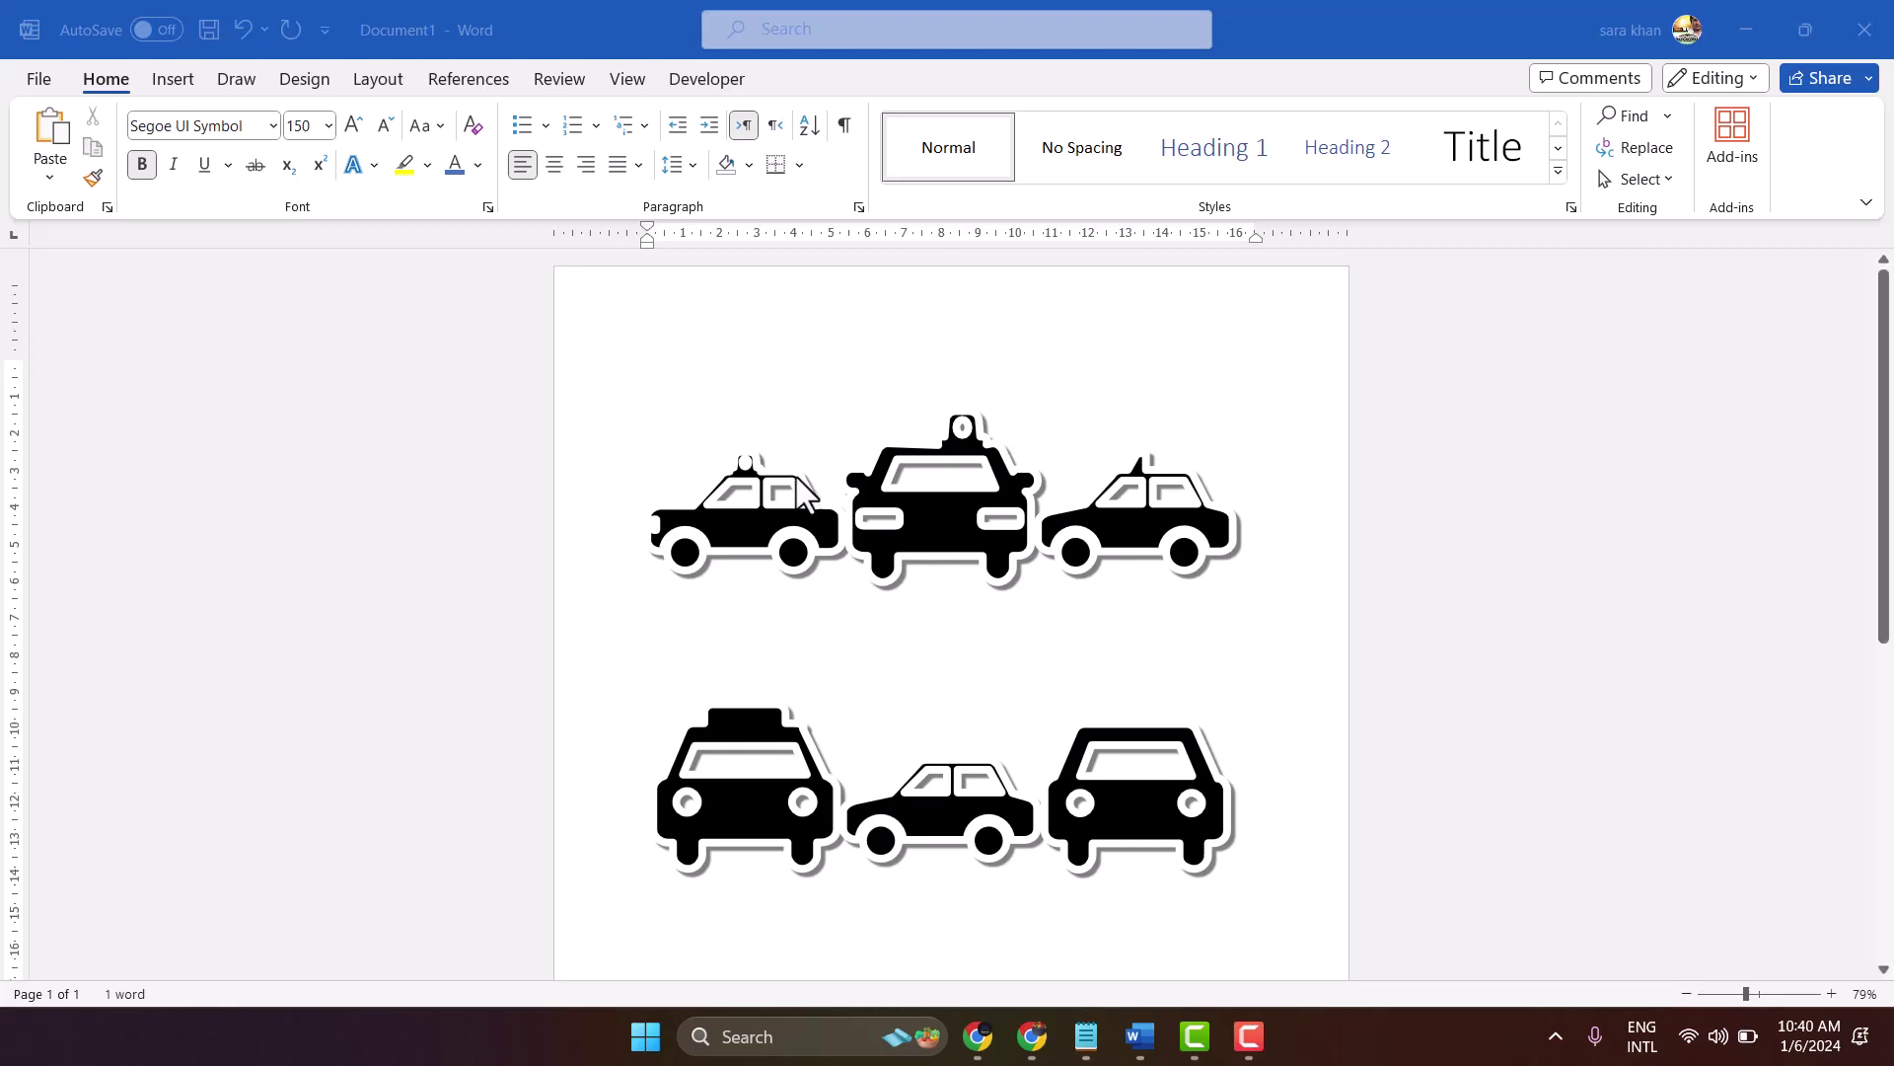
scroll(796, 482, down, 2)
scroll(796, 481, down, 2)
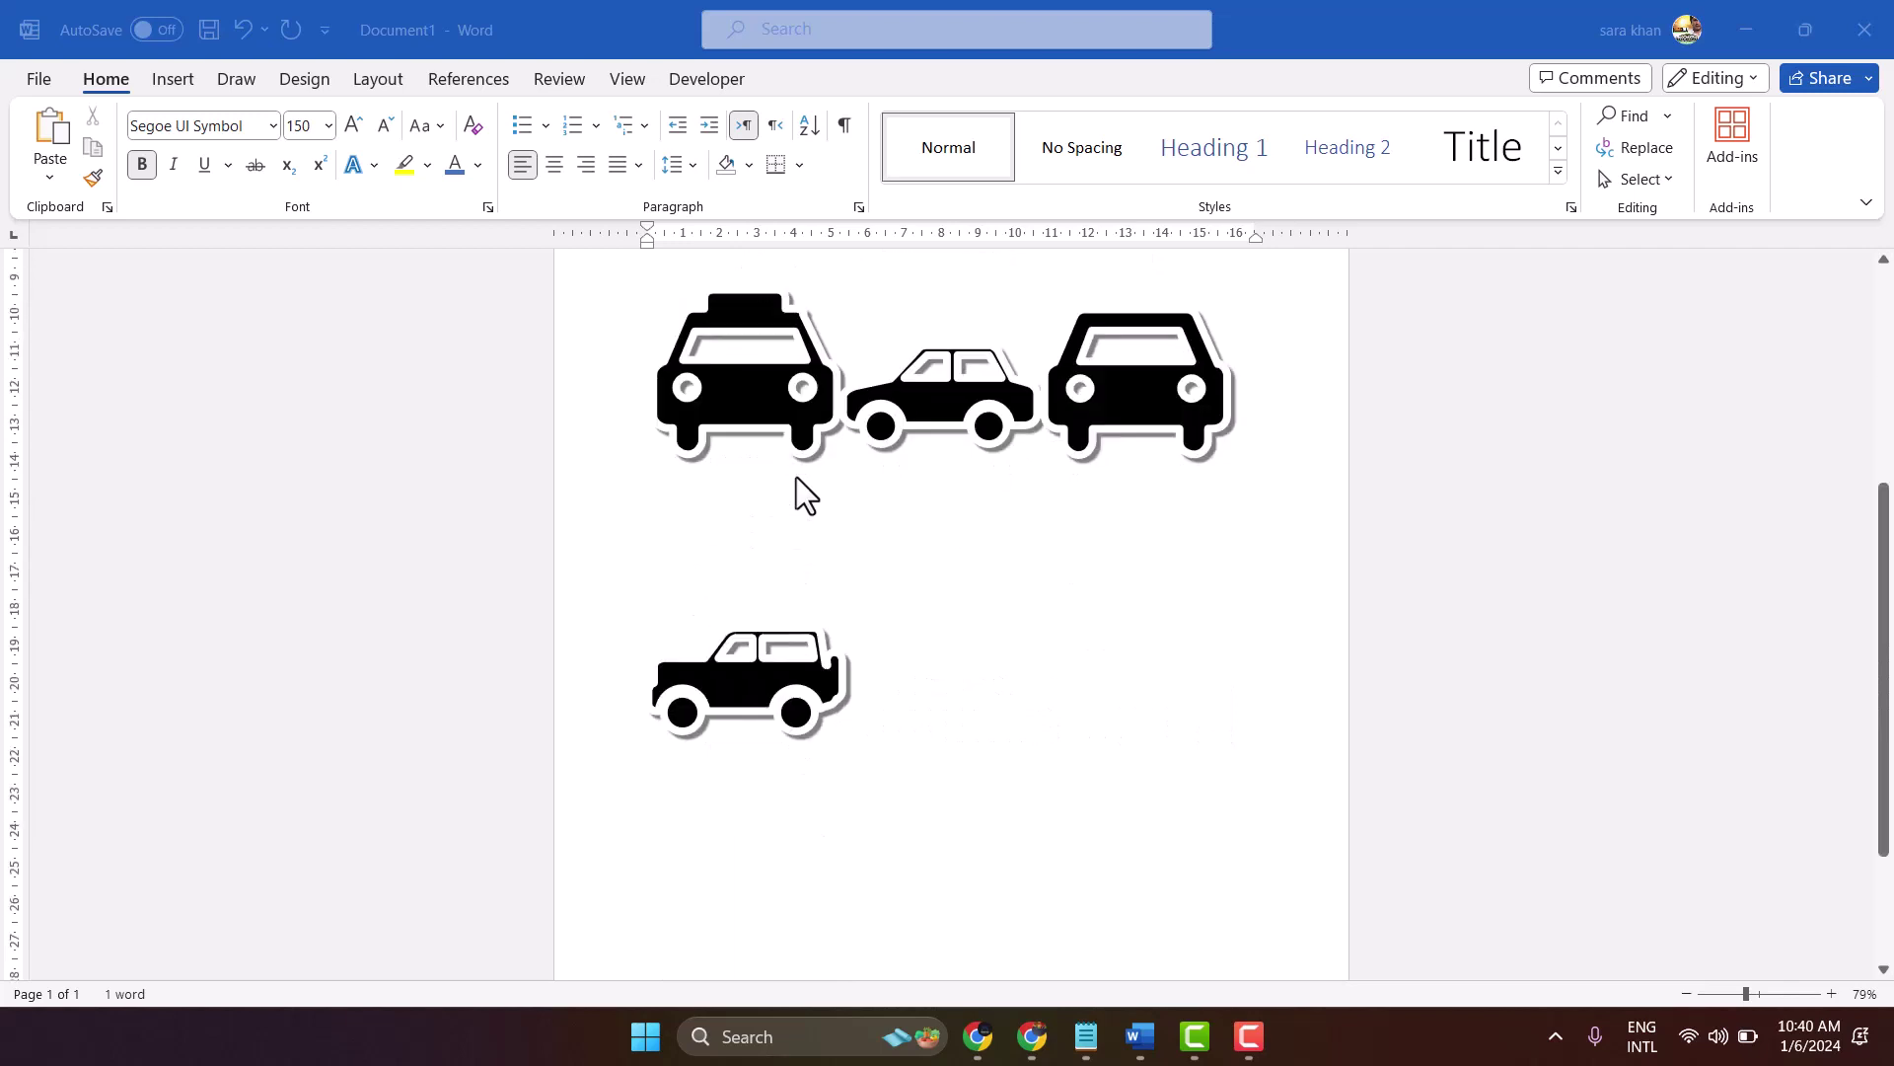
scroll(797, 482, up, 3)
scroll(797, 478, down, 2)
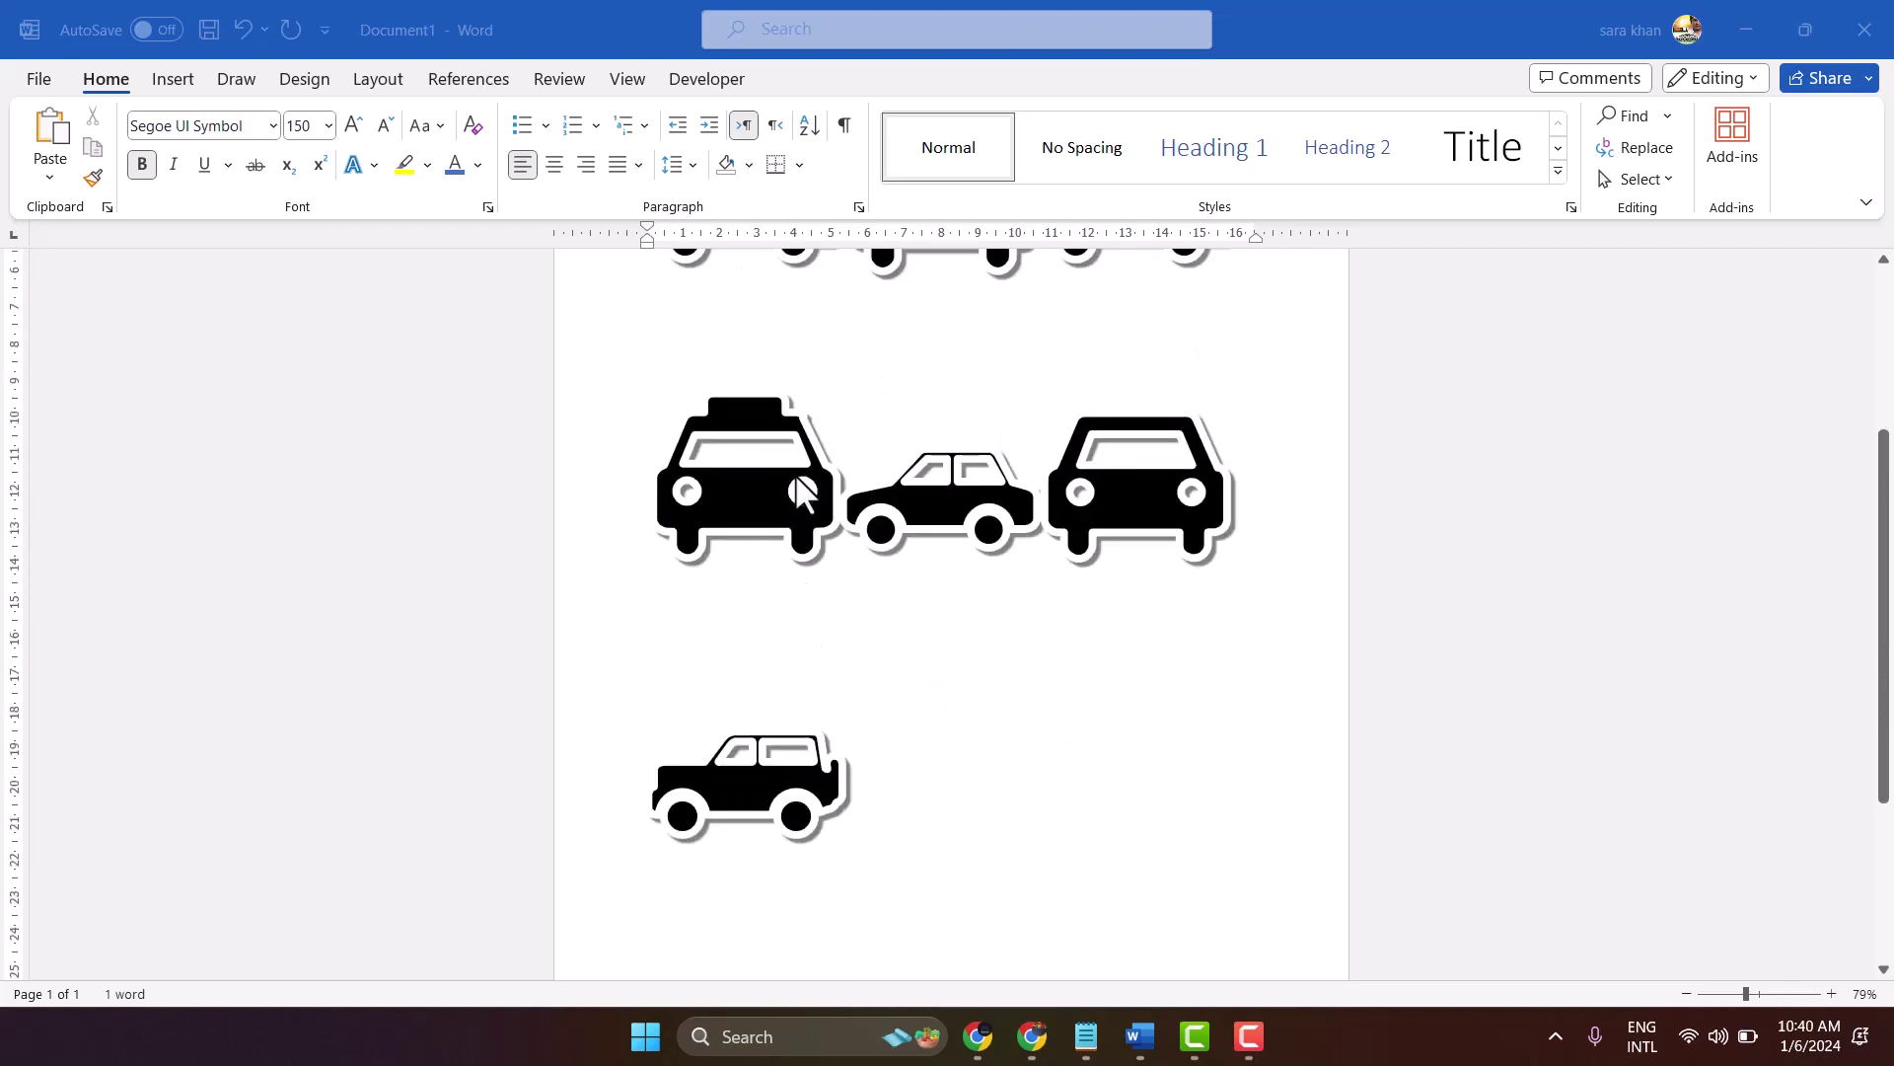
scroll(797, 478, down, 2)
scroll(797, 479, up, 3)
scroll(797, 477, up, 2)
scroll(799, 489, down, 4)
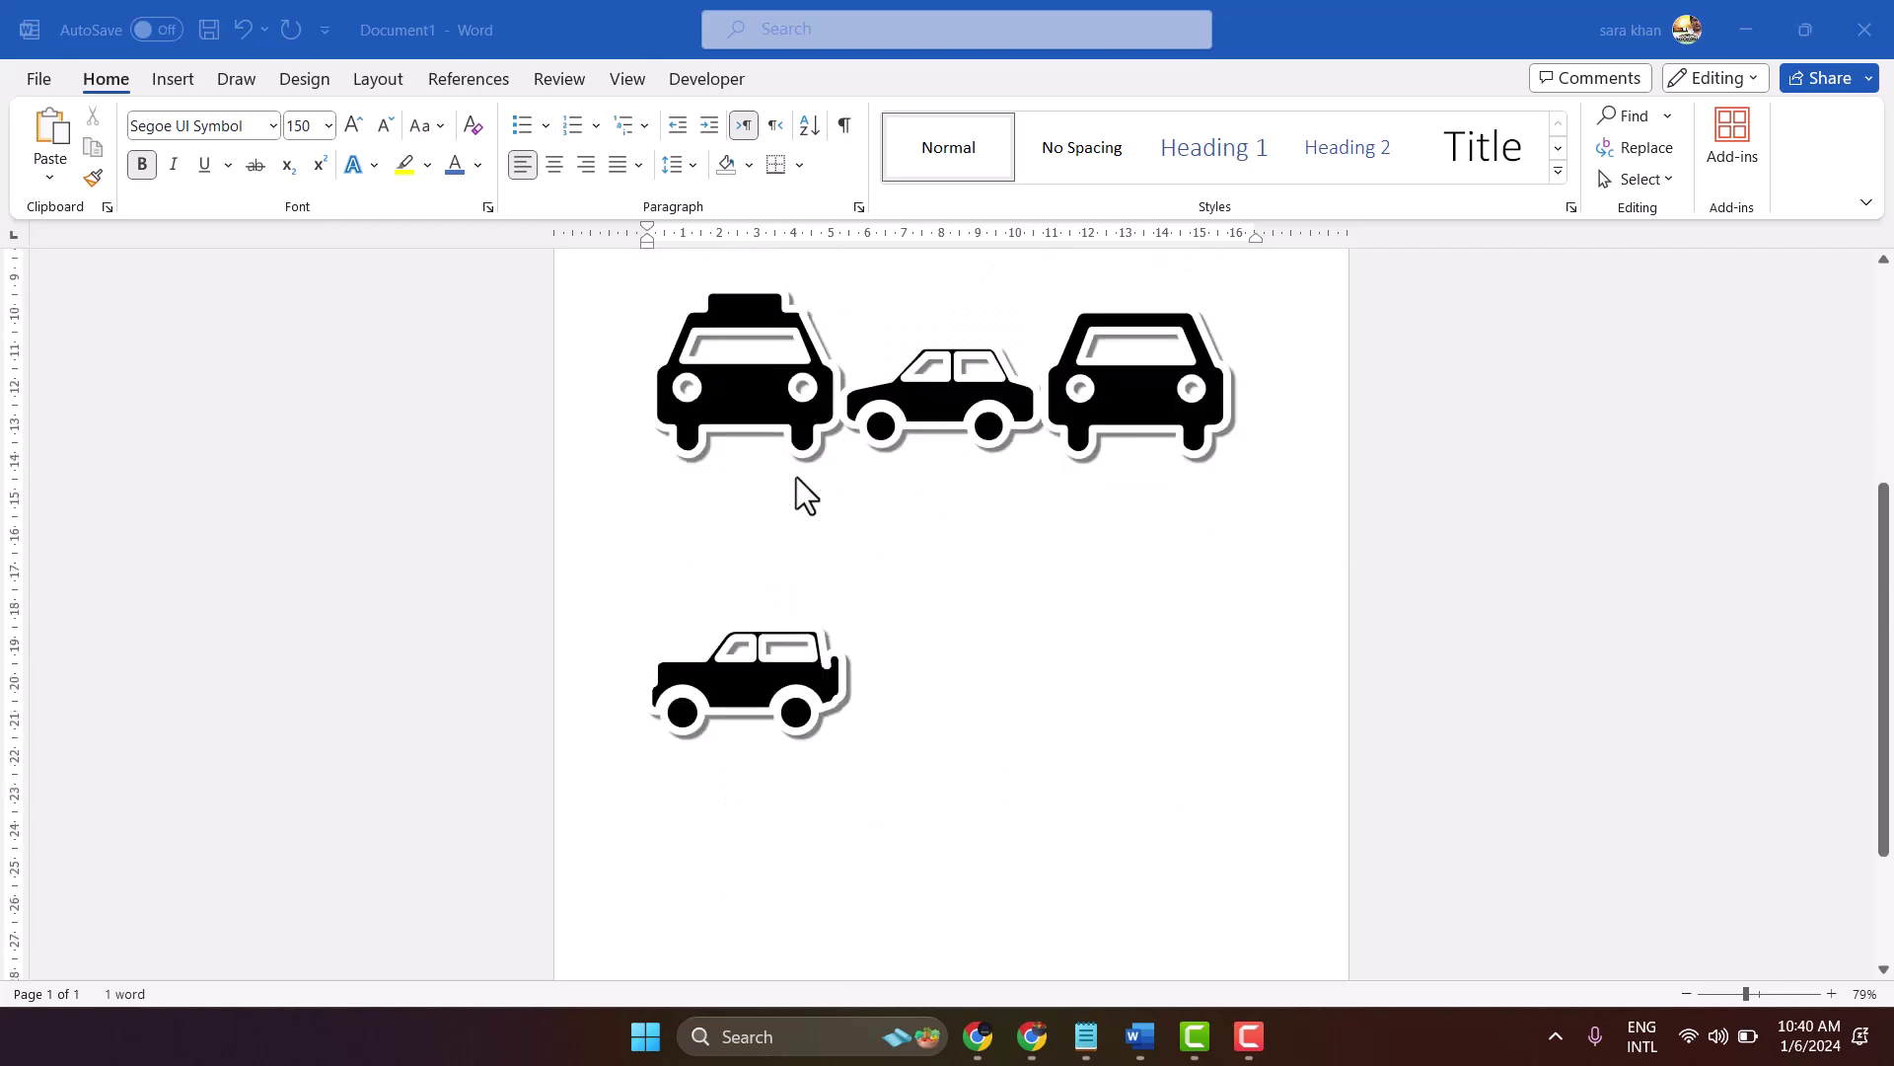
Place the insertion point just after the lone car symbol on the third row
click(959, 719)
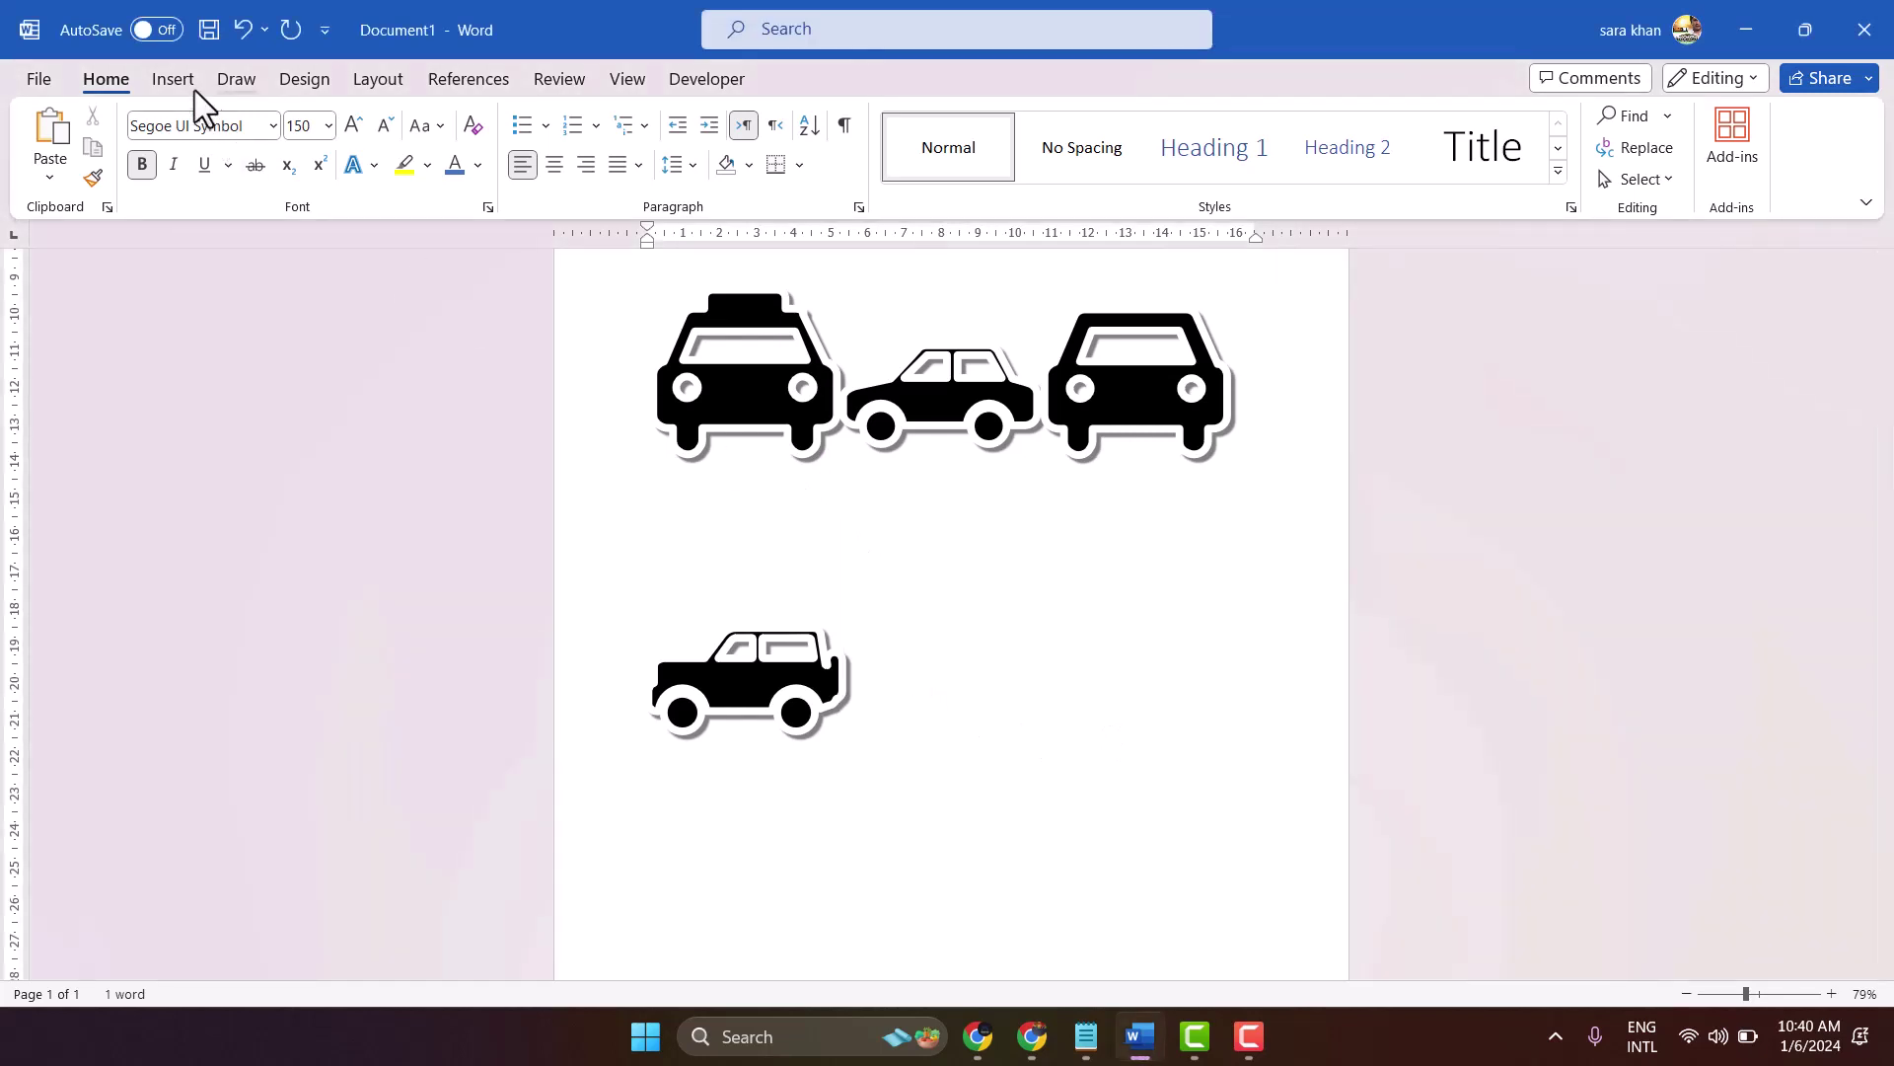
Bring up the Insert tab's Symbol gallery of recently used vehicle symbols
click(174, 80)
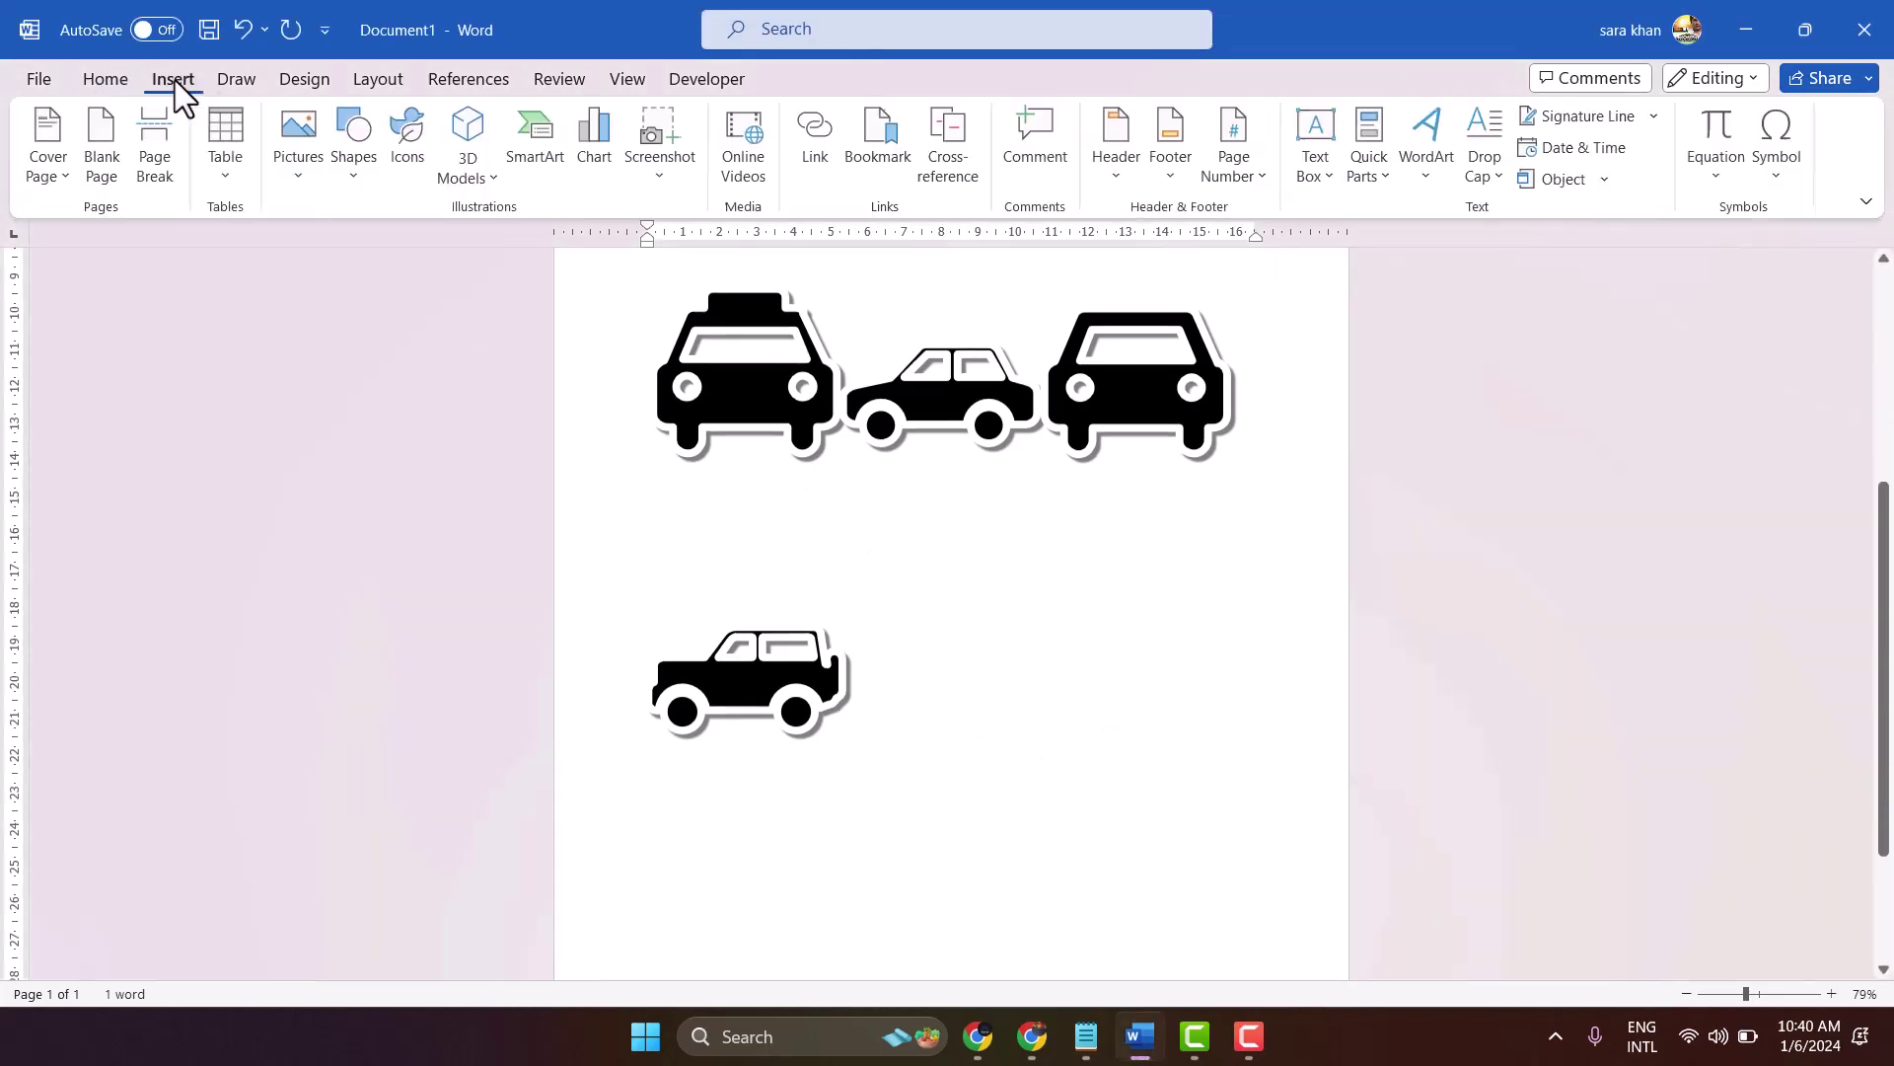
click(1784, 161)
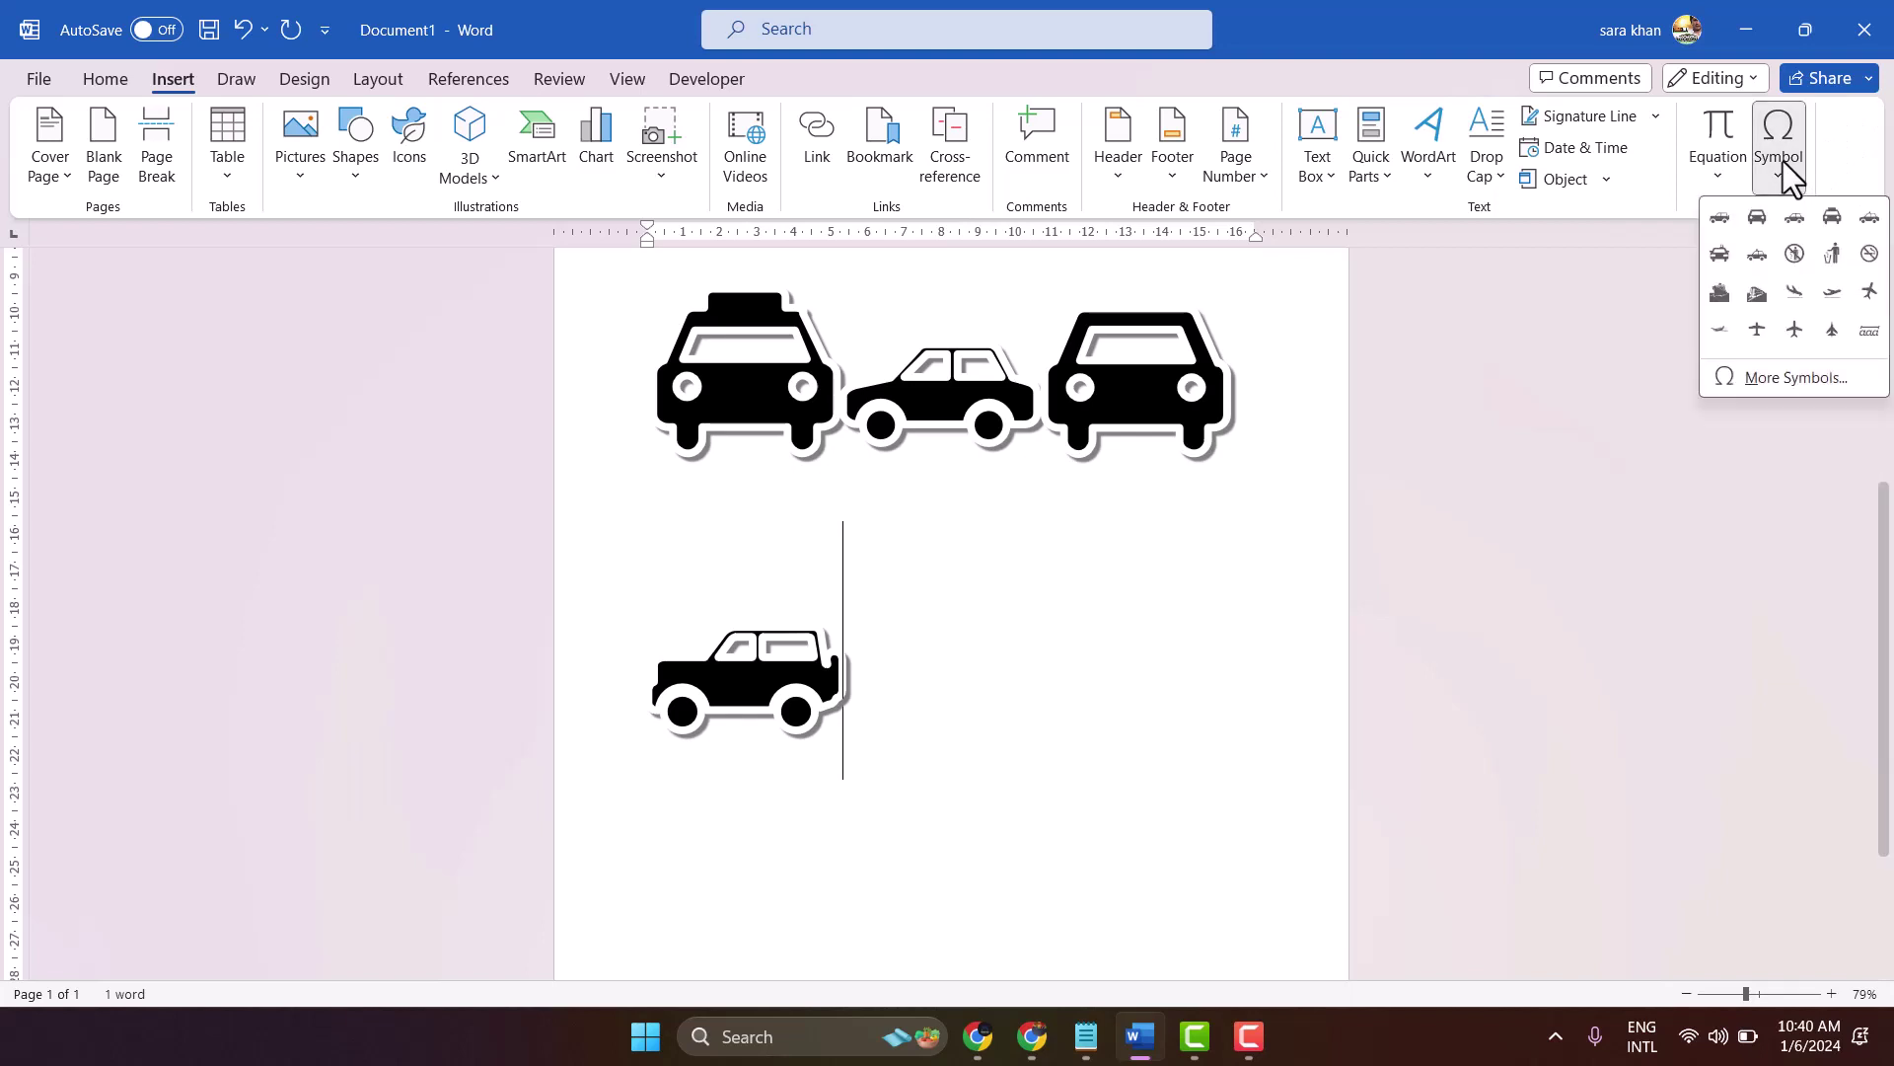
Show Segoe UI Symbol's Extended Characters - Plane 1 subset in More Symbols, scrolled to vehicles
click(1769, 380)
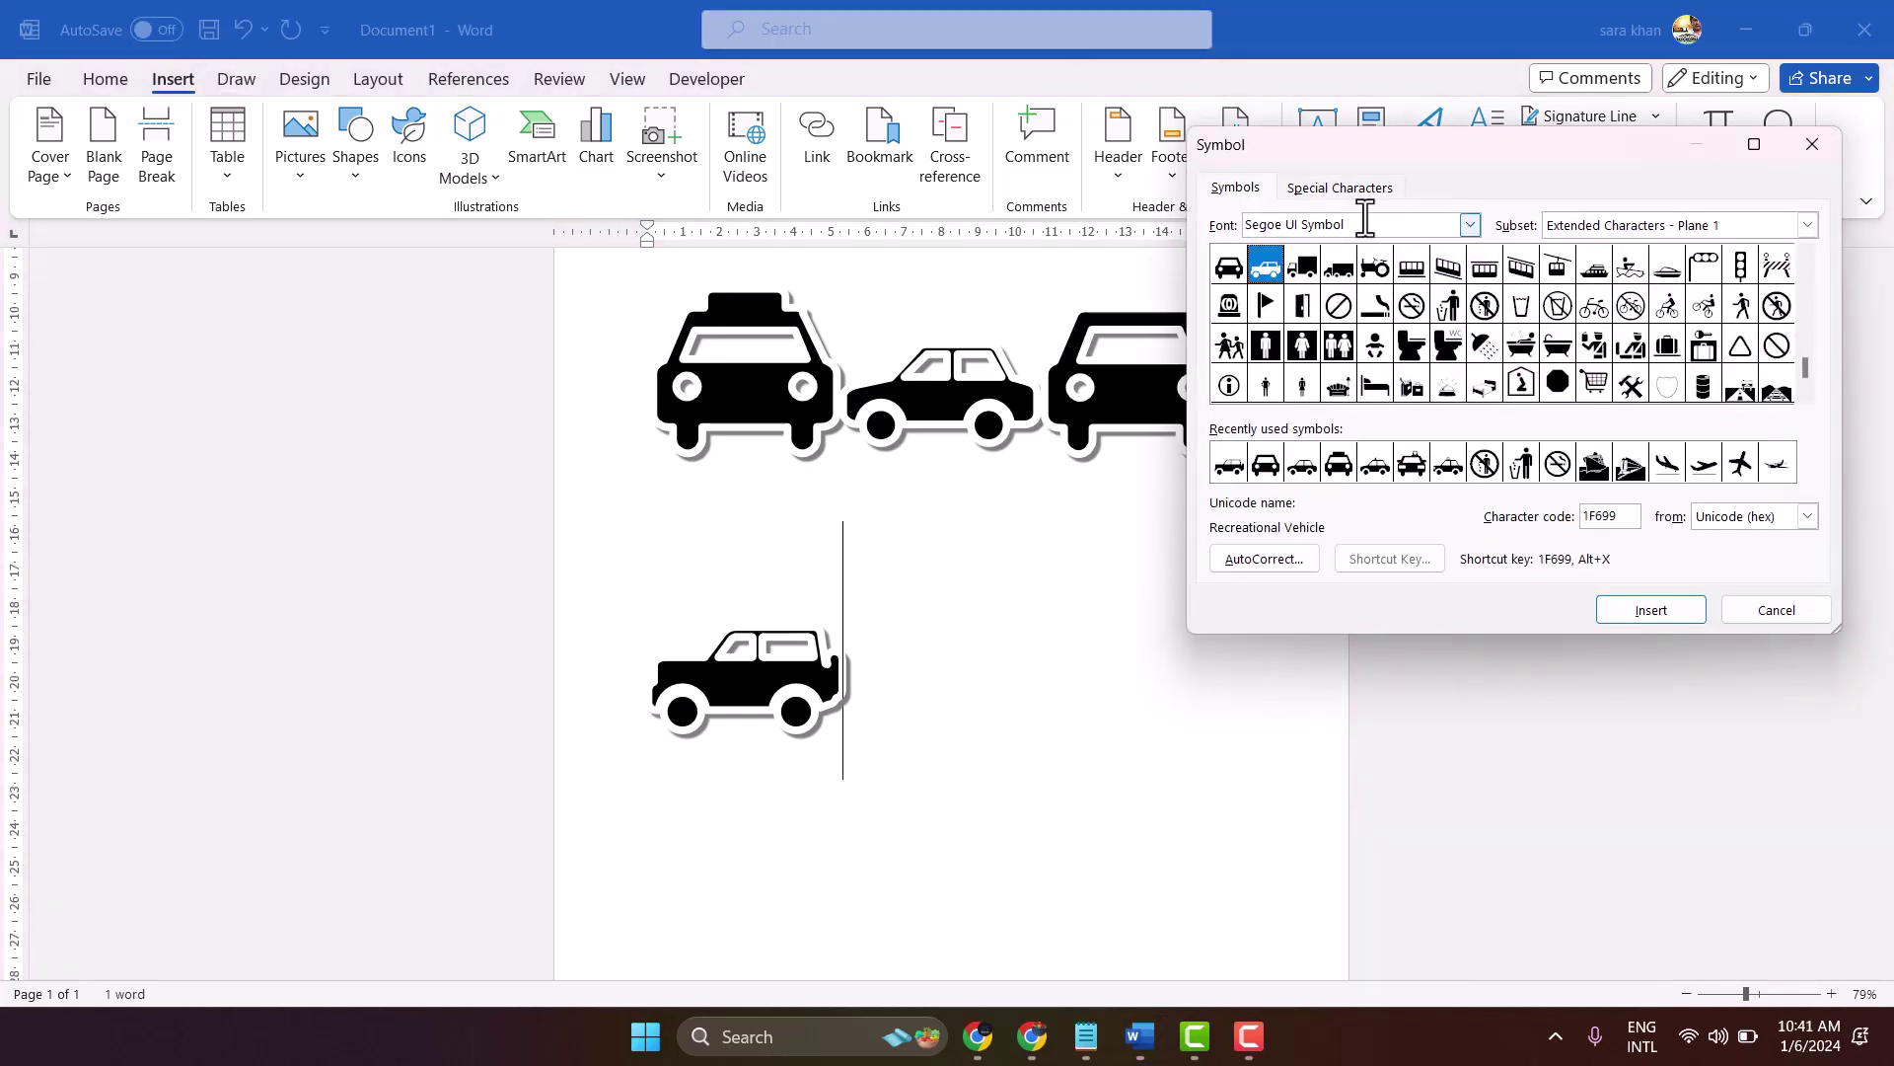
click(1470, 225)
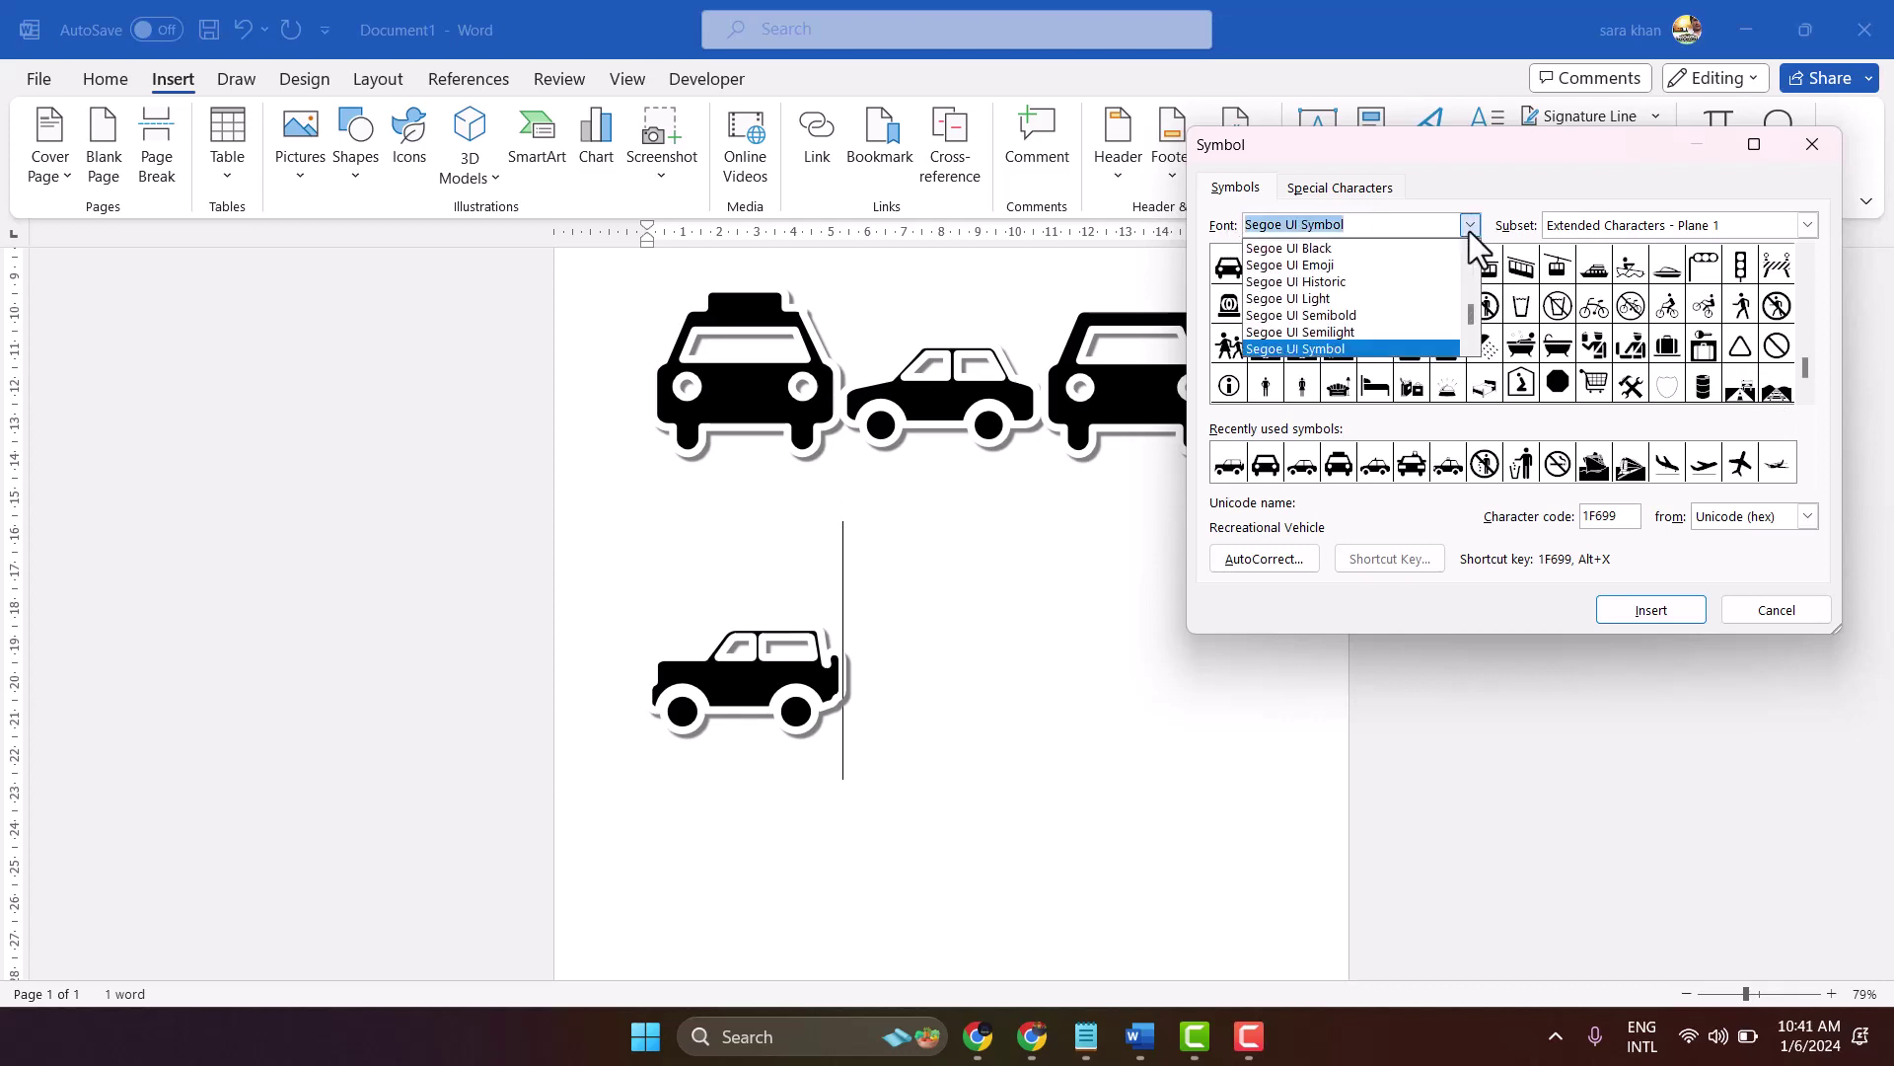
click(1296, 351)
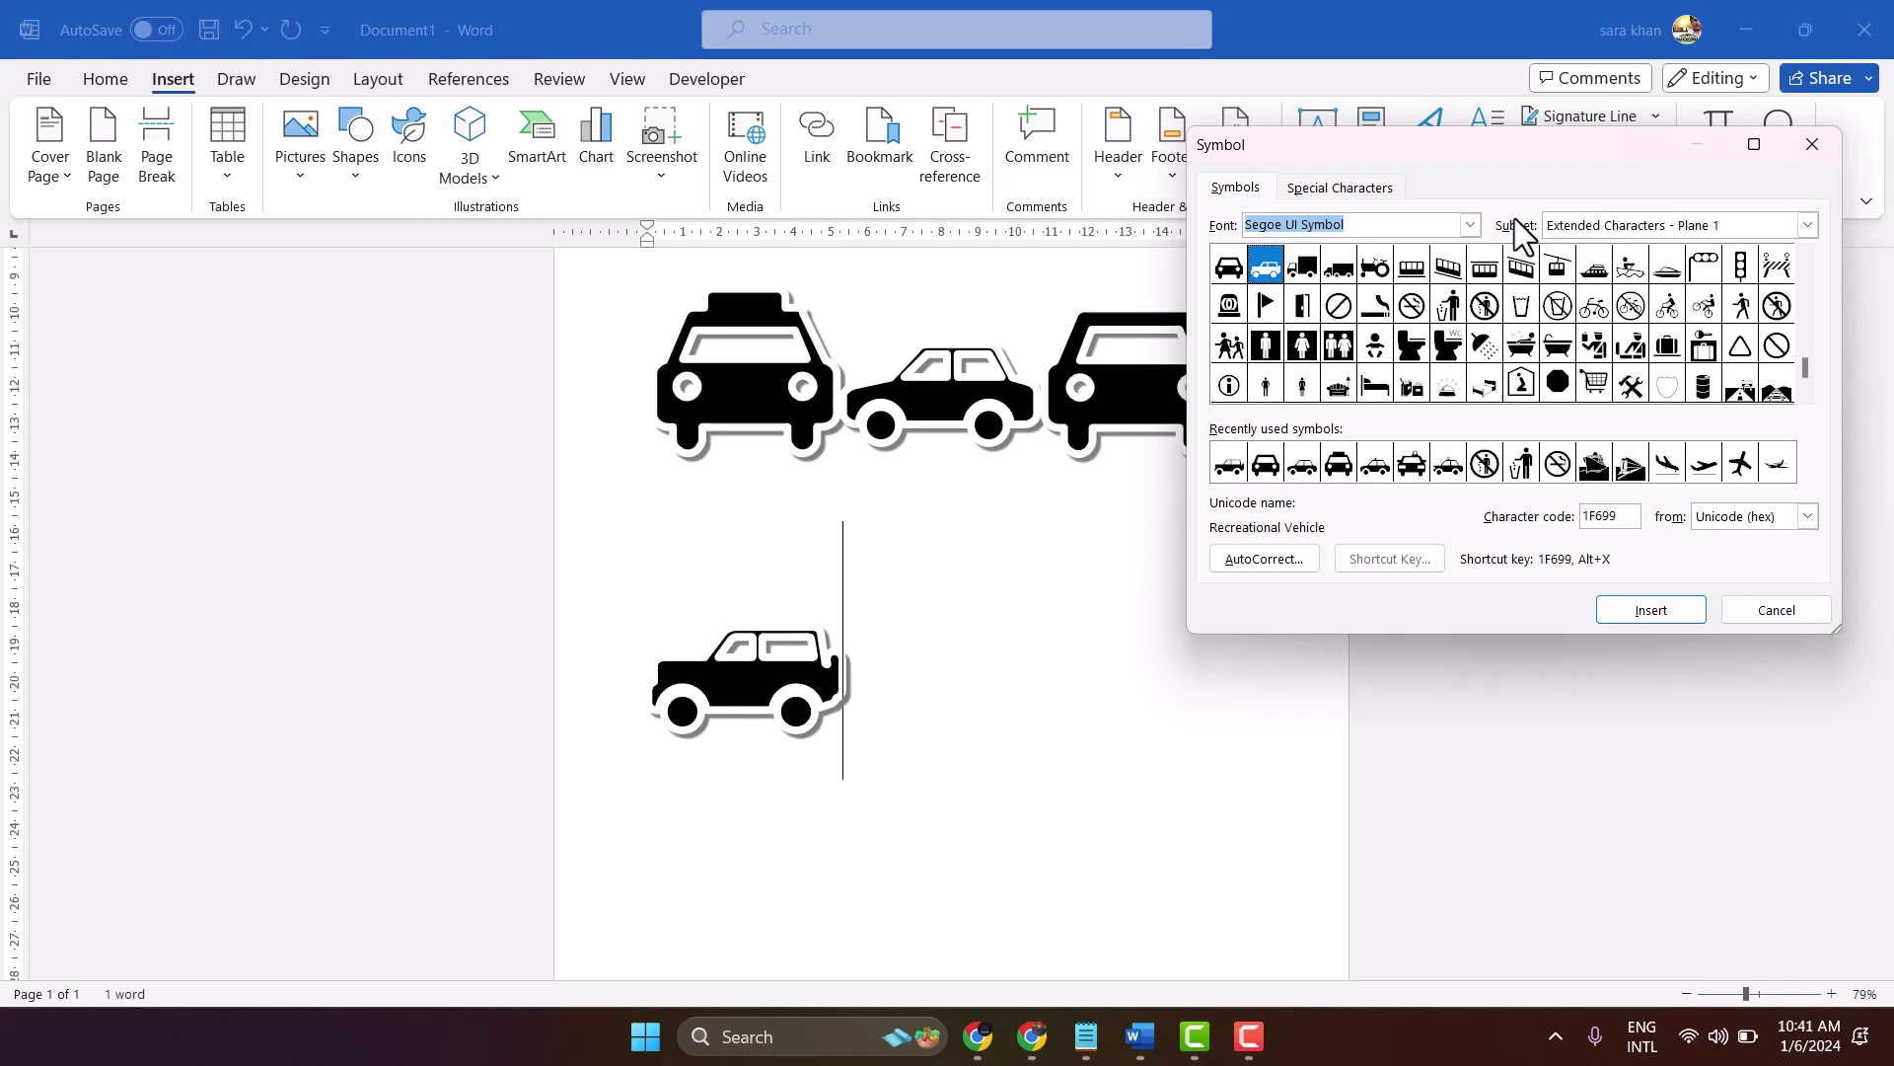
click(1809, 225)
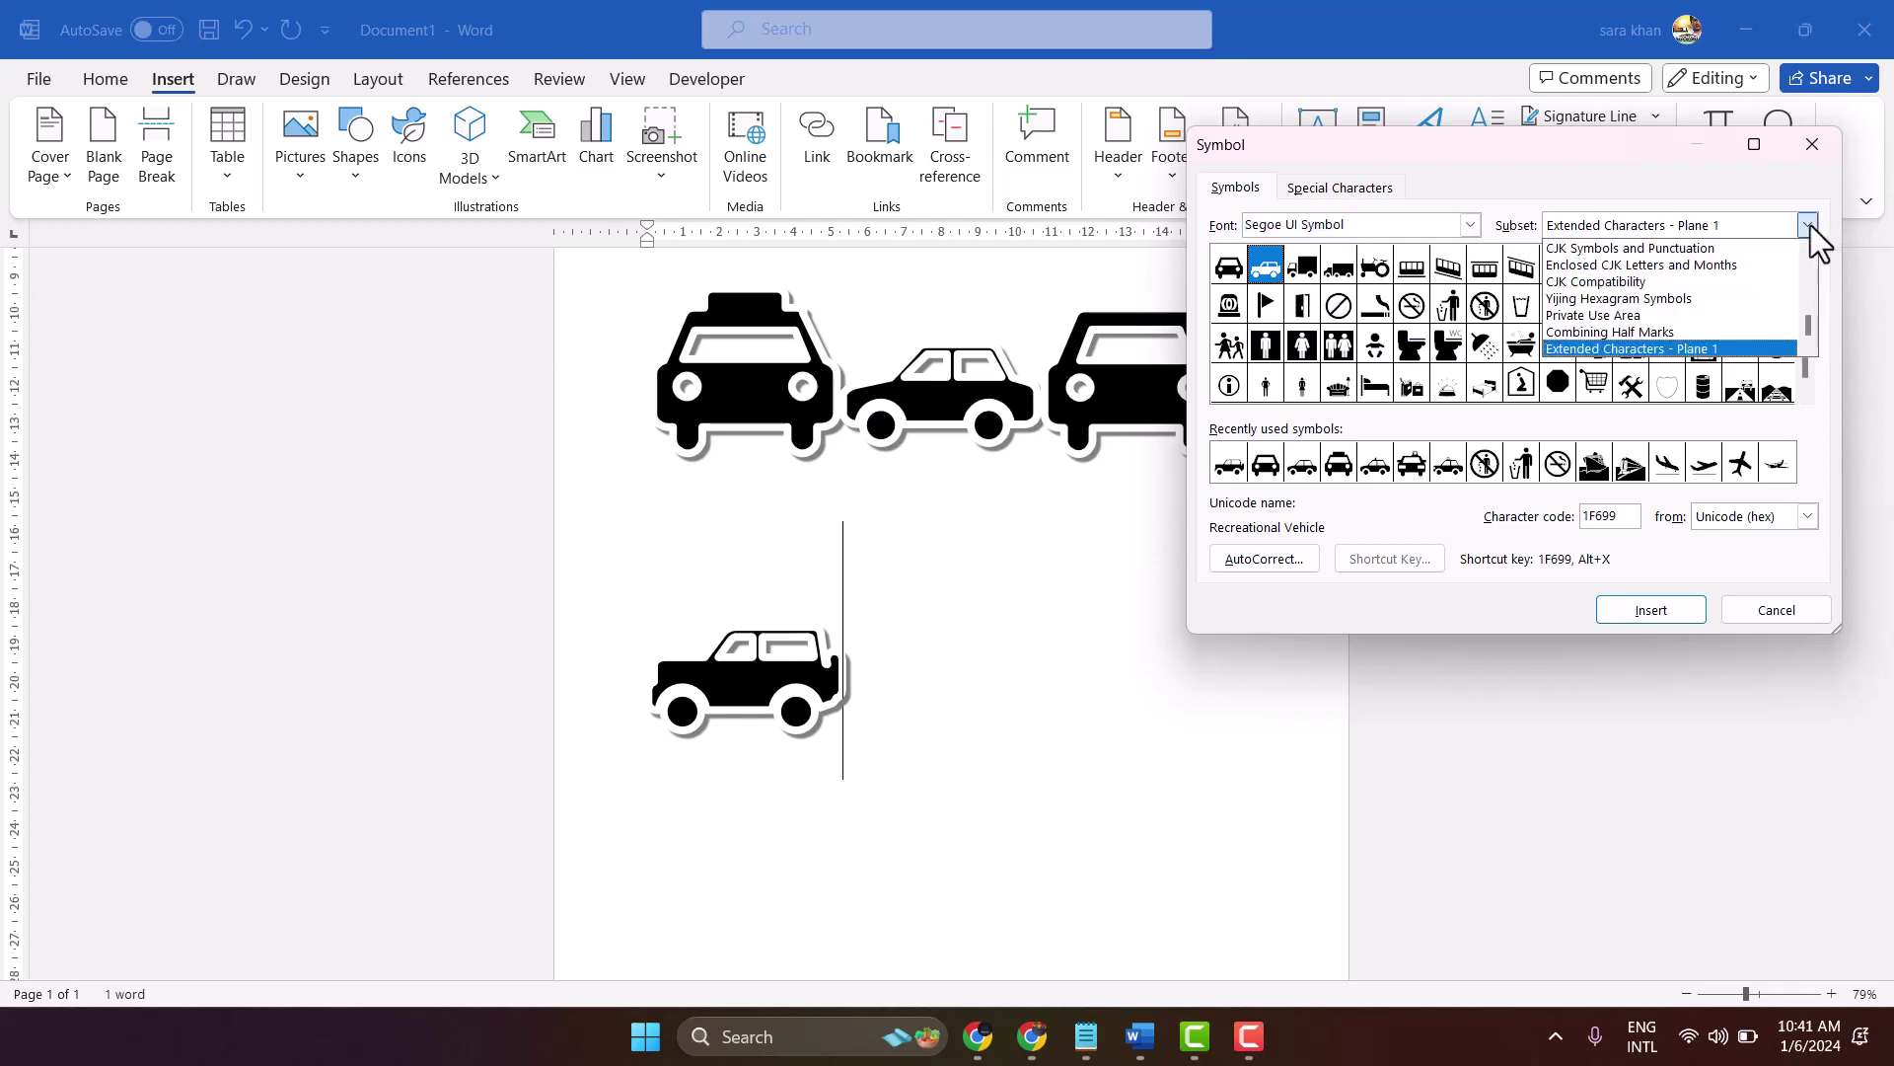
click(1600, 349)
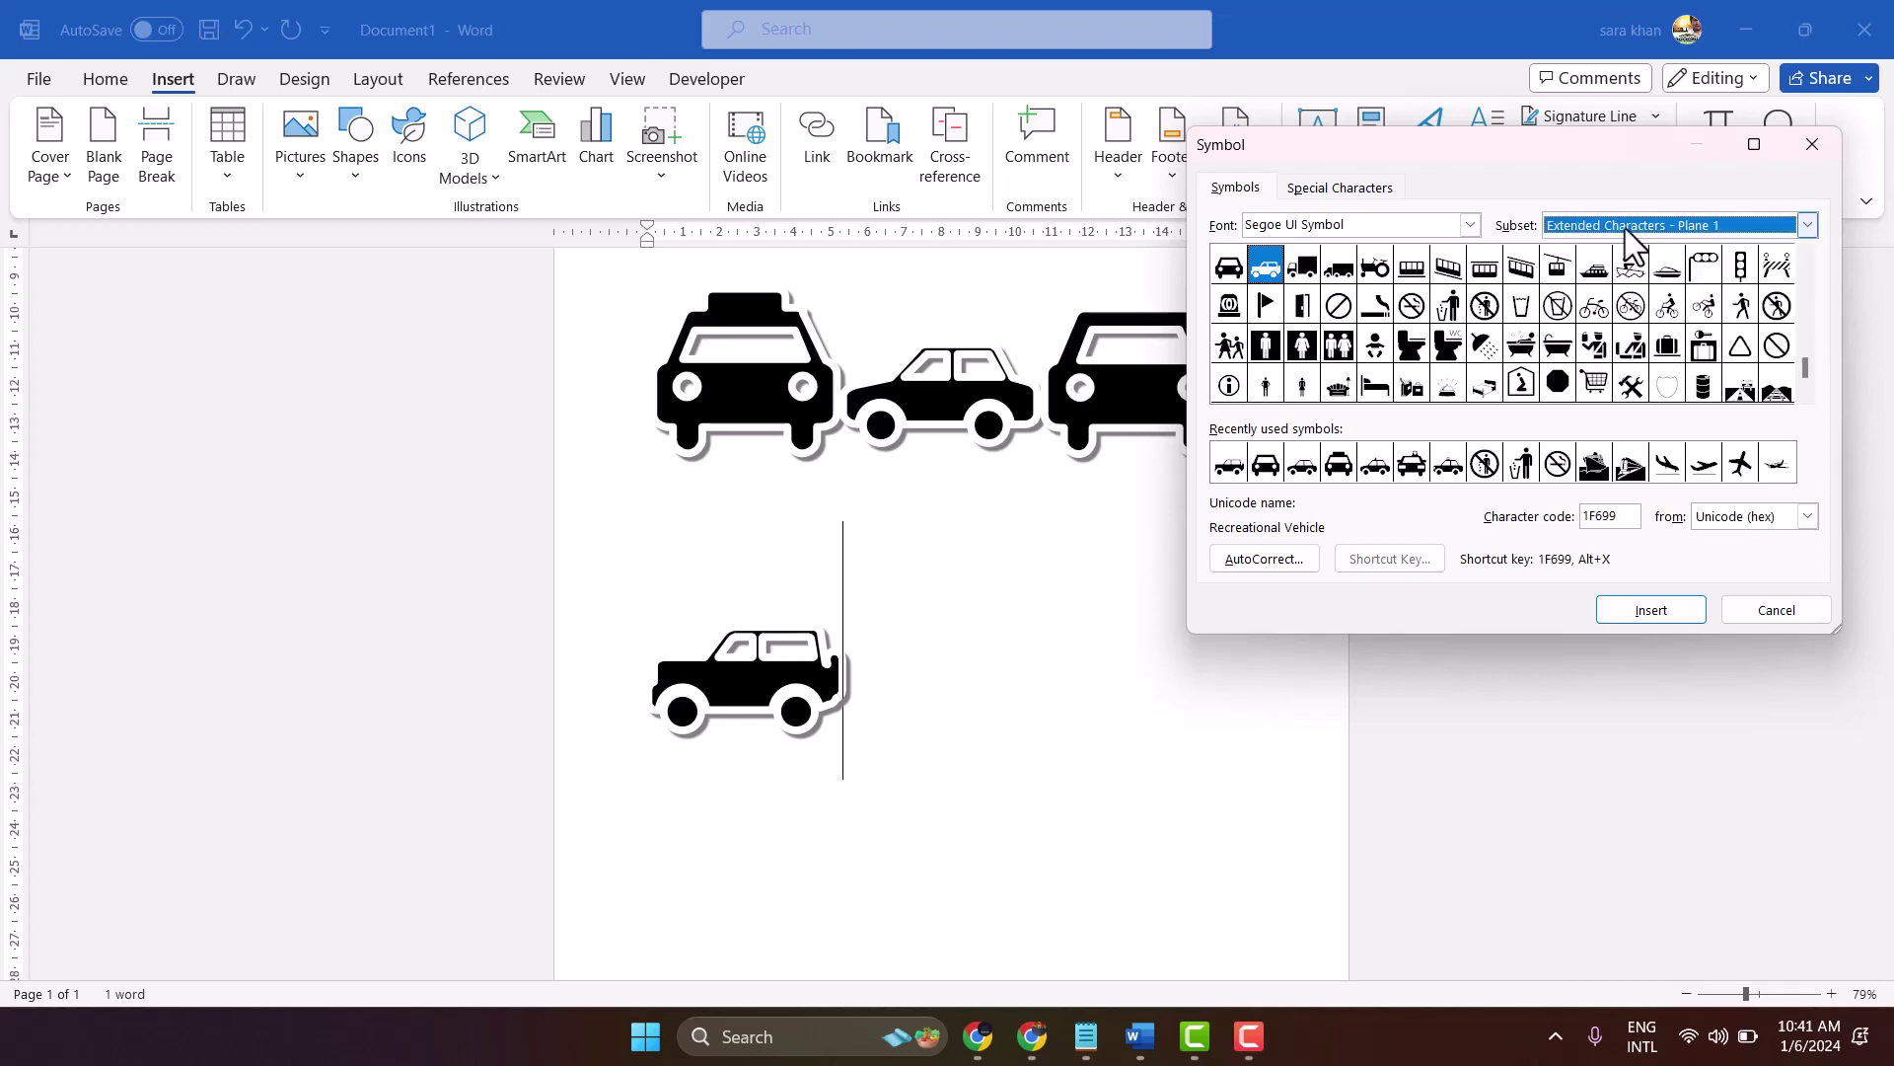
click(1808, 393)
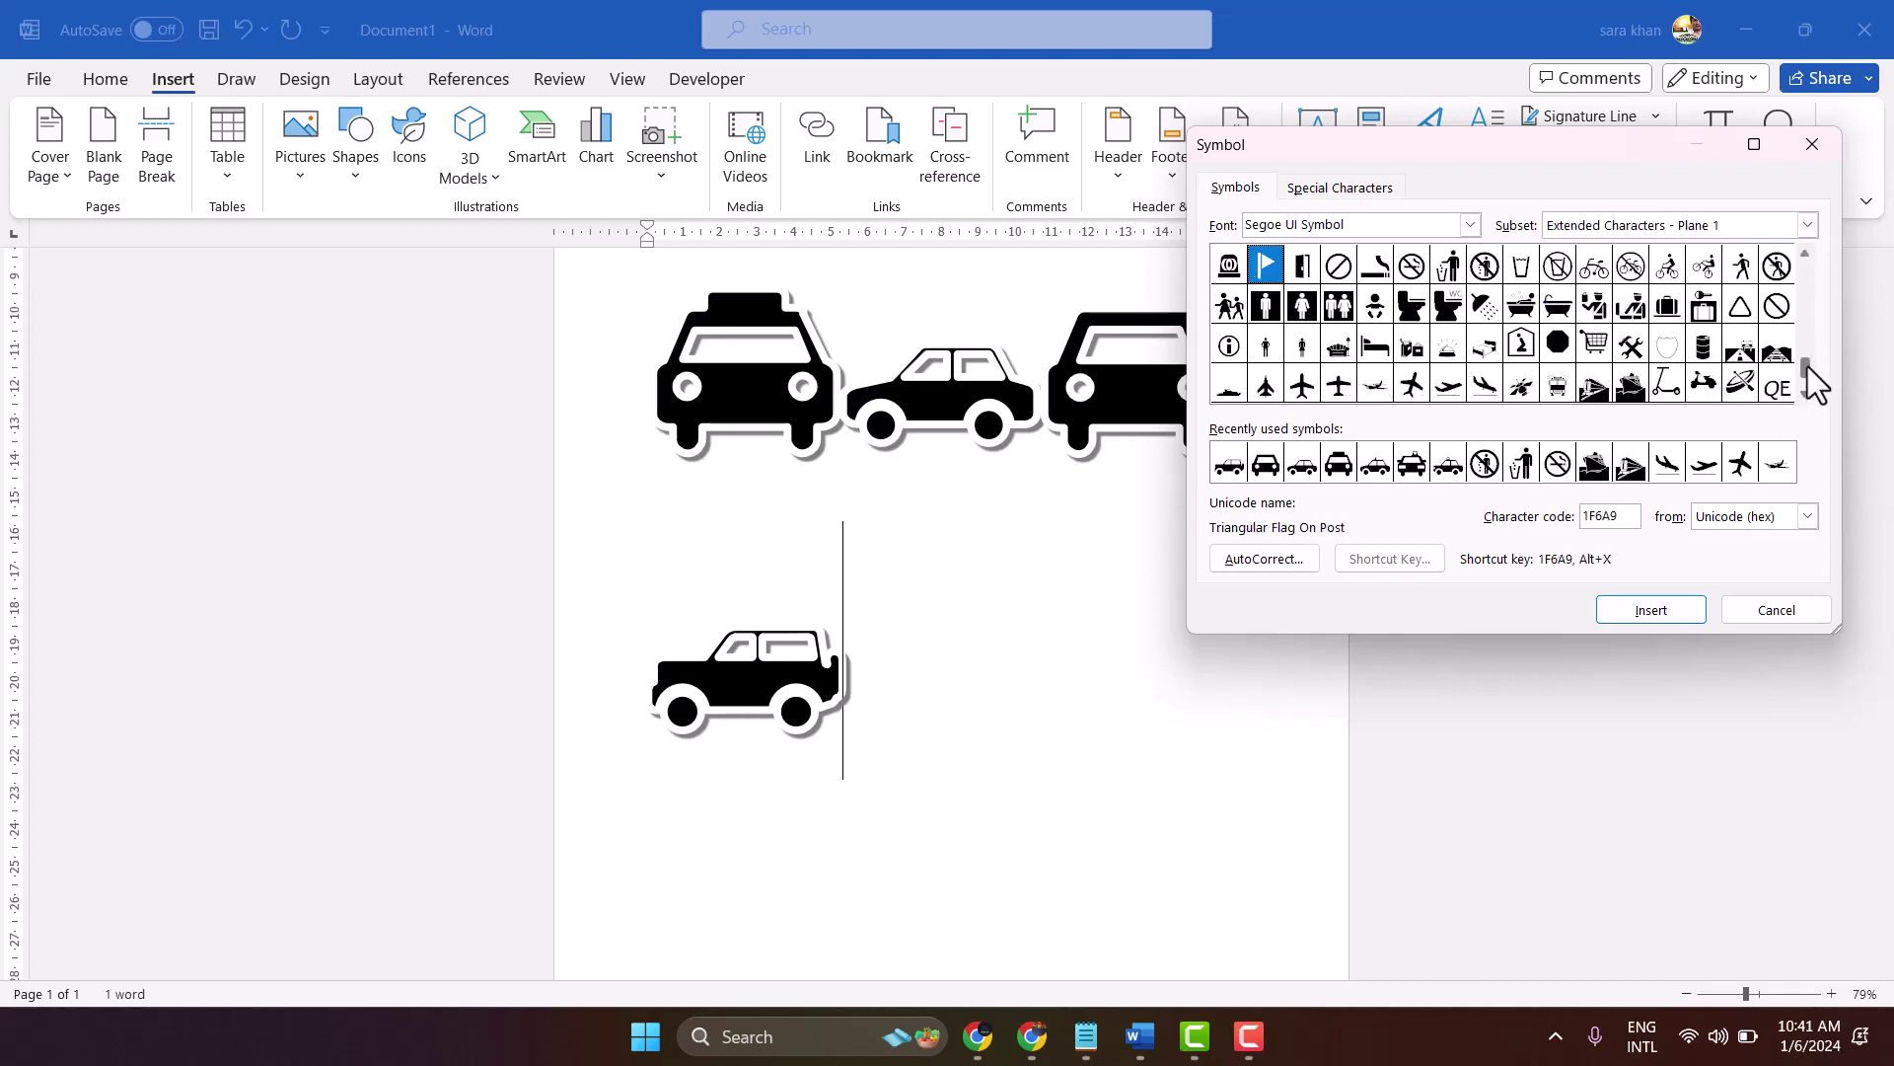
click(1808, 256)
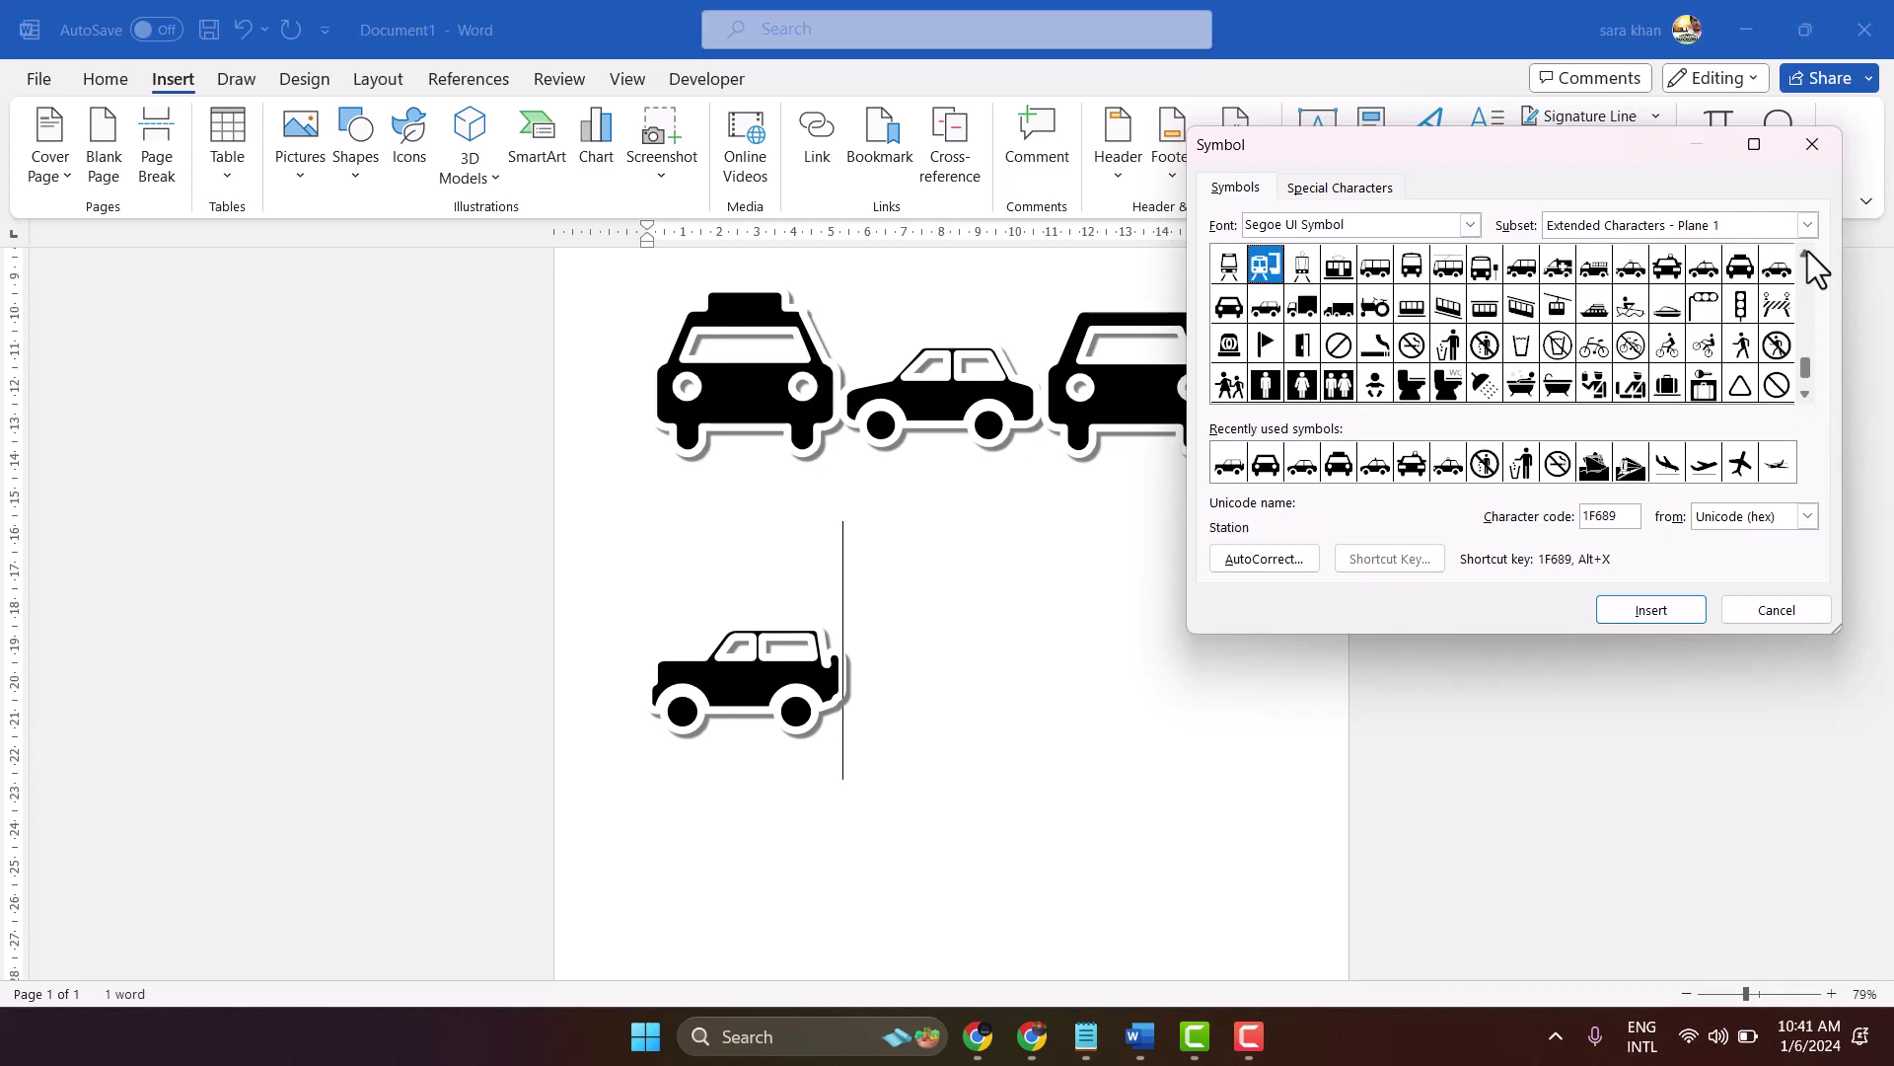
click(1807, 249)
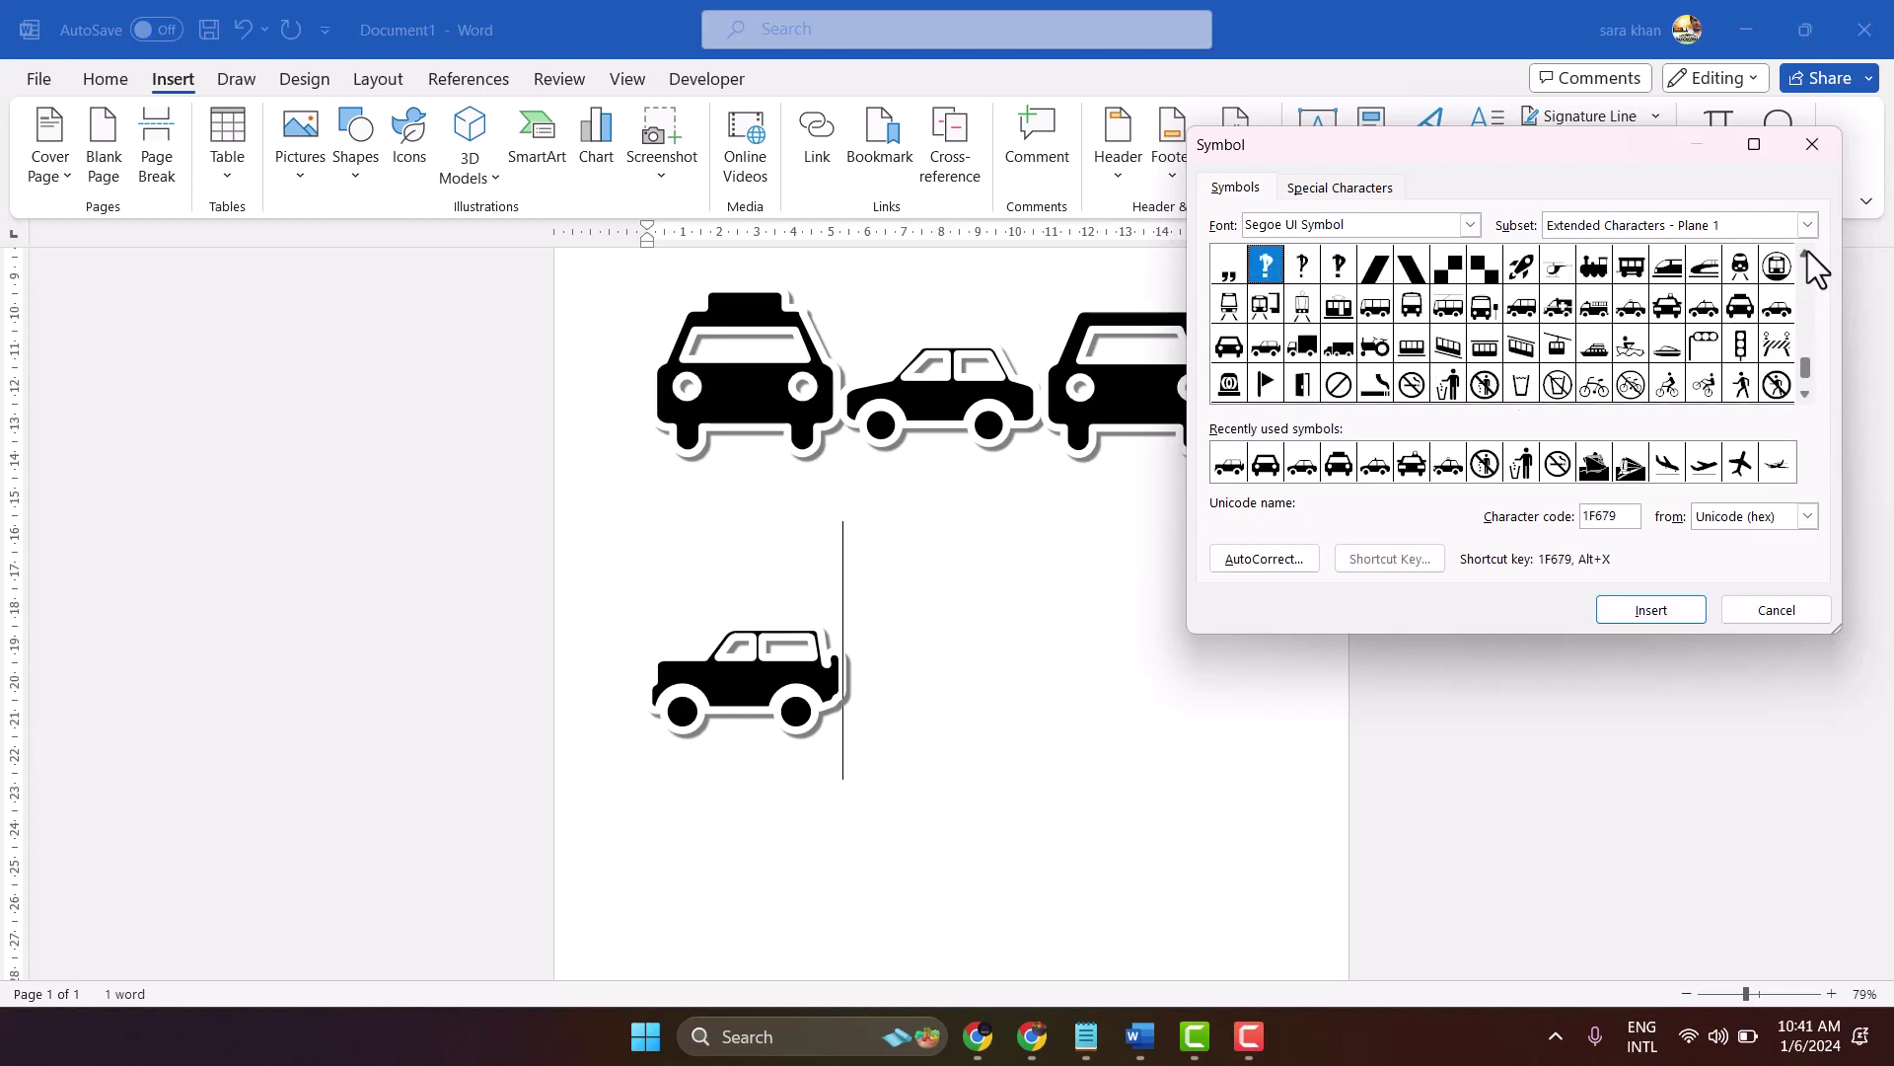
Insert Minibus, Police Car and Oncoming Police Car symbols after the lone car
click(1521, 307)
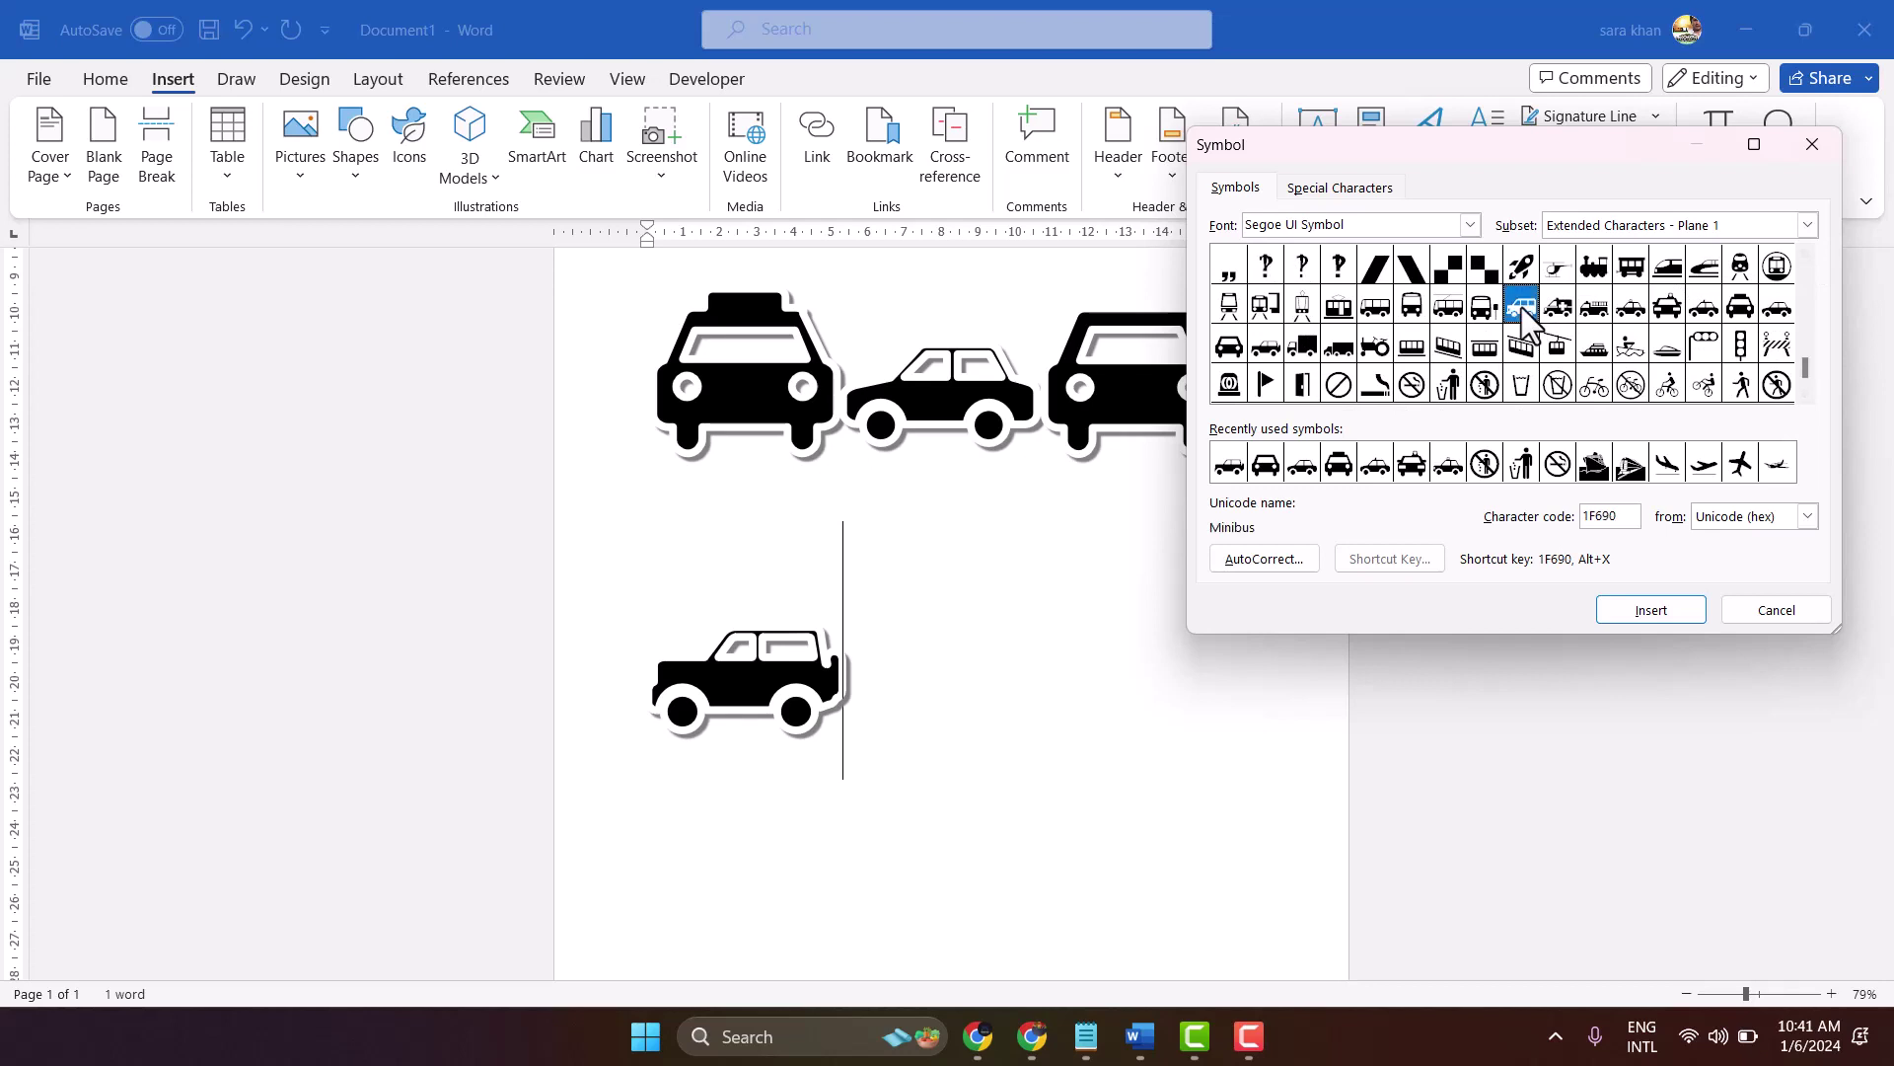
click(1654, 614)
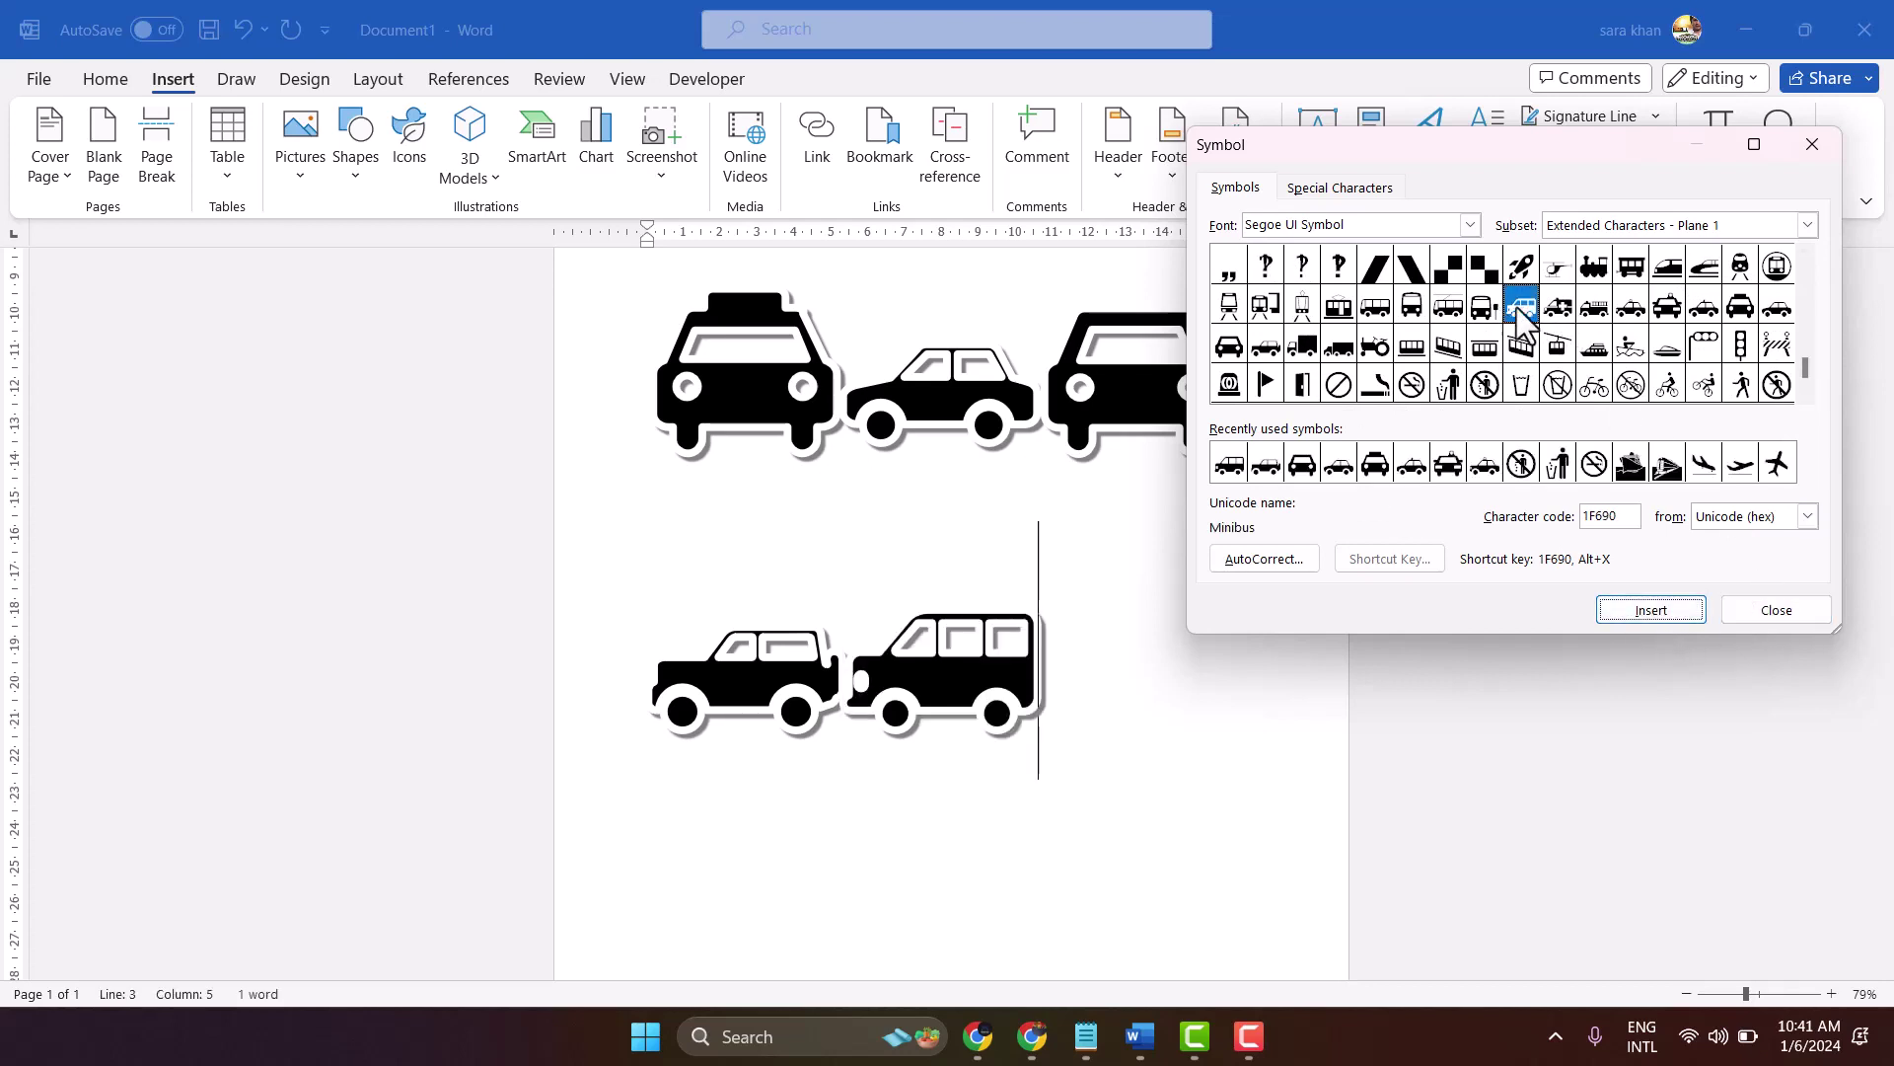
click(1628, 311)
click(1644, 609)
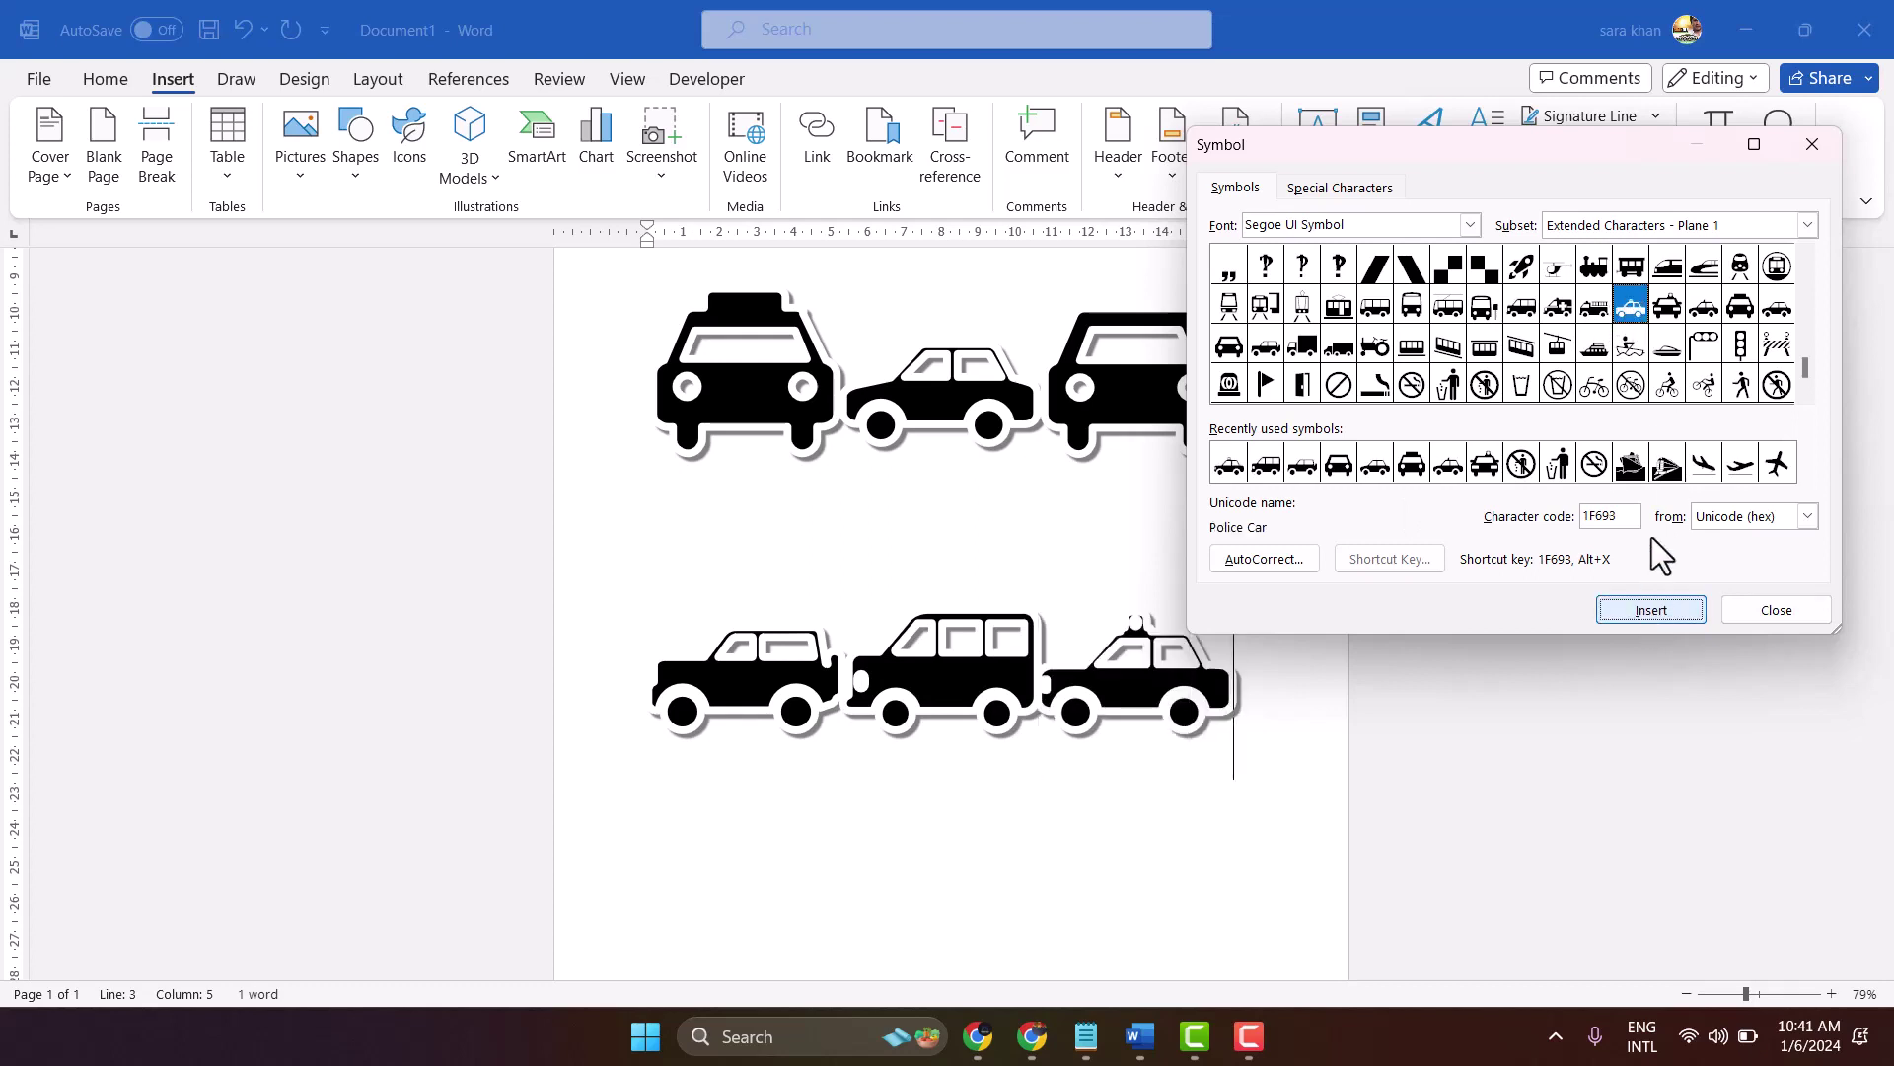
click(1667, 312)
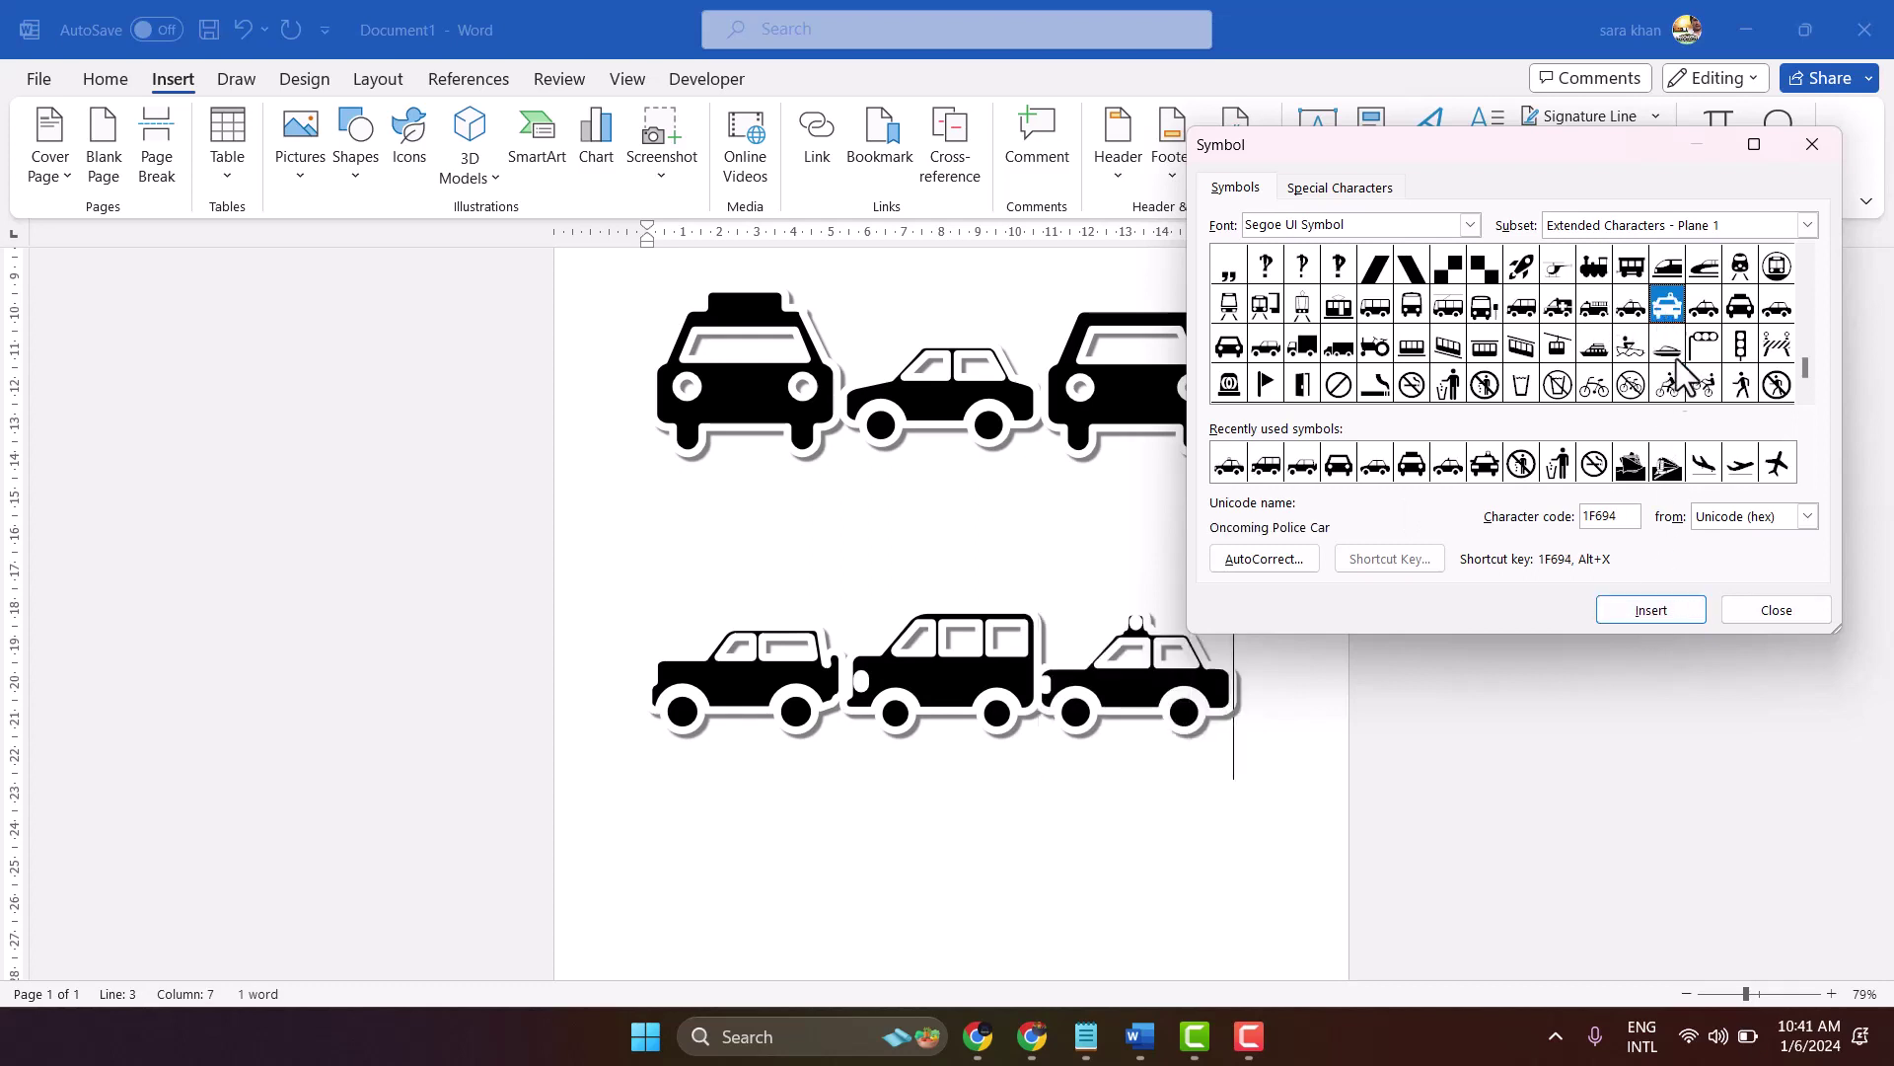
click(1643, 616)
Insert another car symbol, then the Oncoming Automobile symbol (1F698)
click(1265, 345)
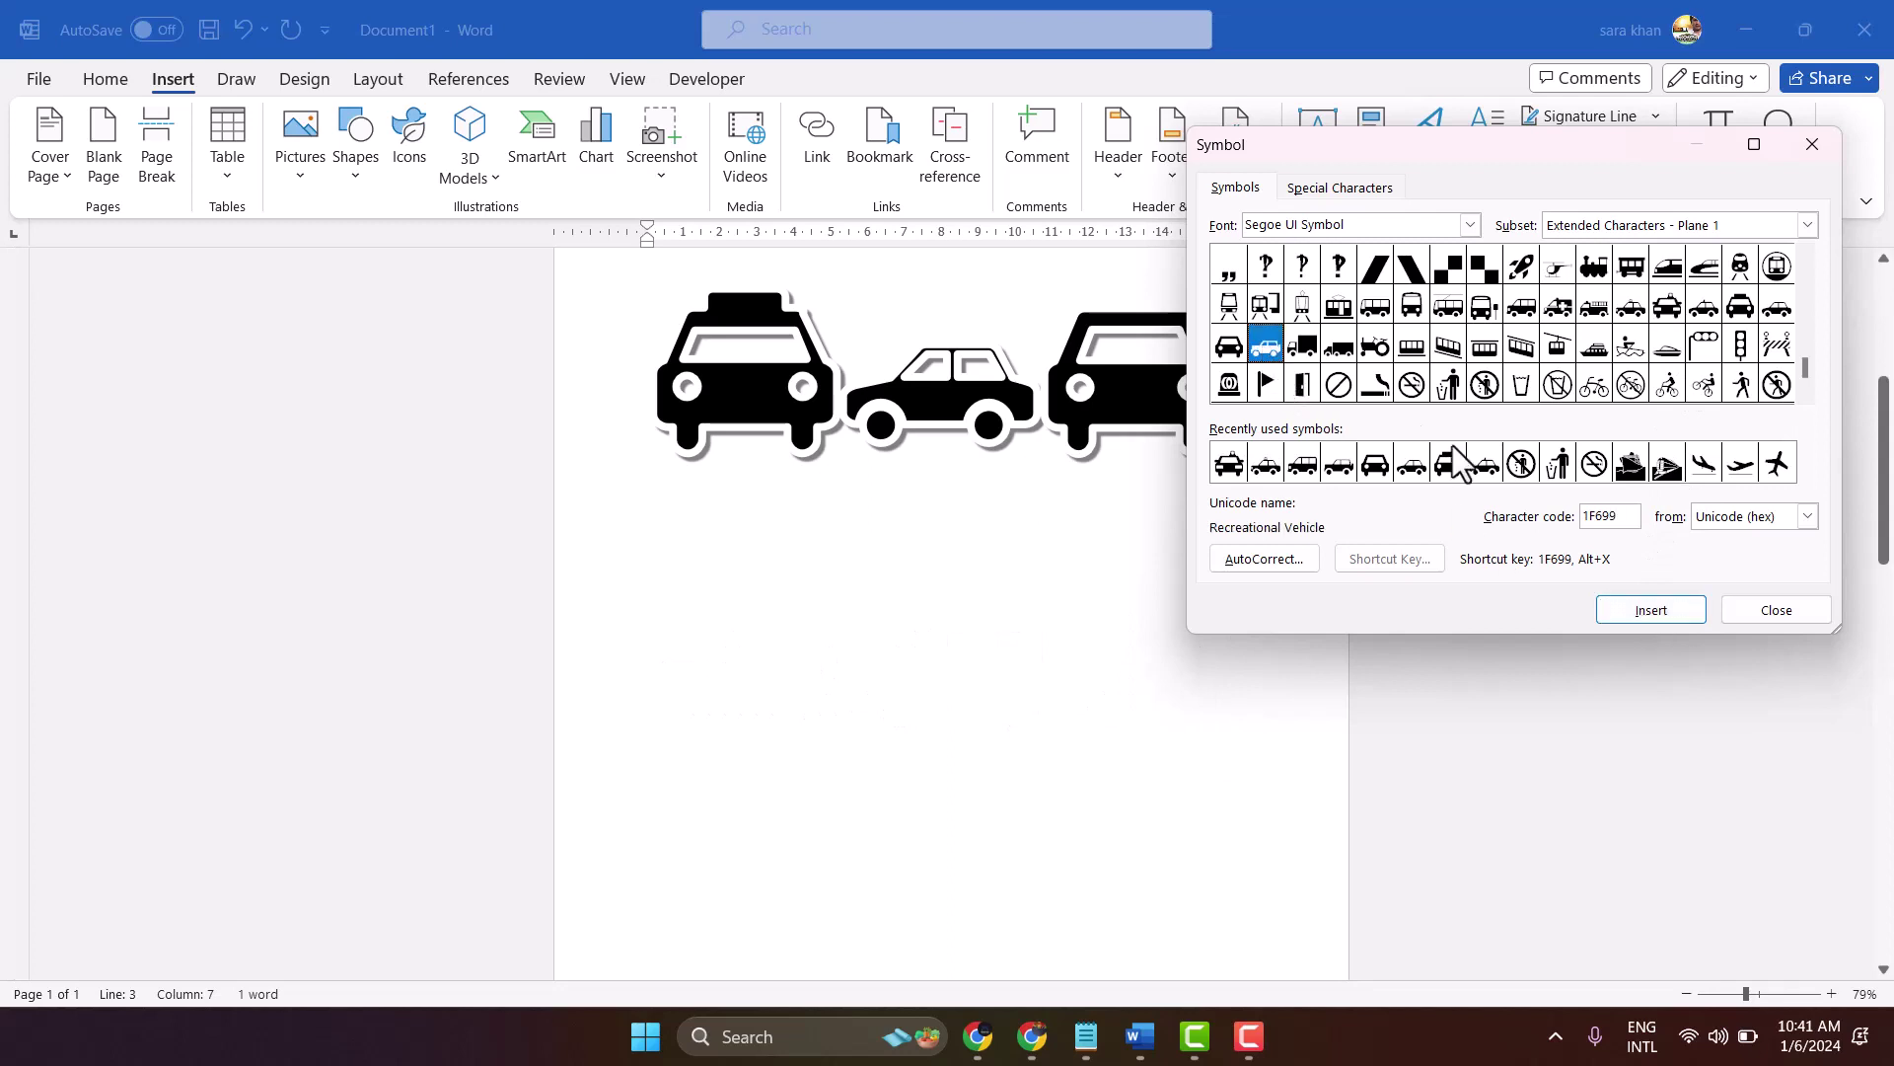
click(1629, 611)
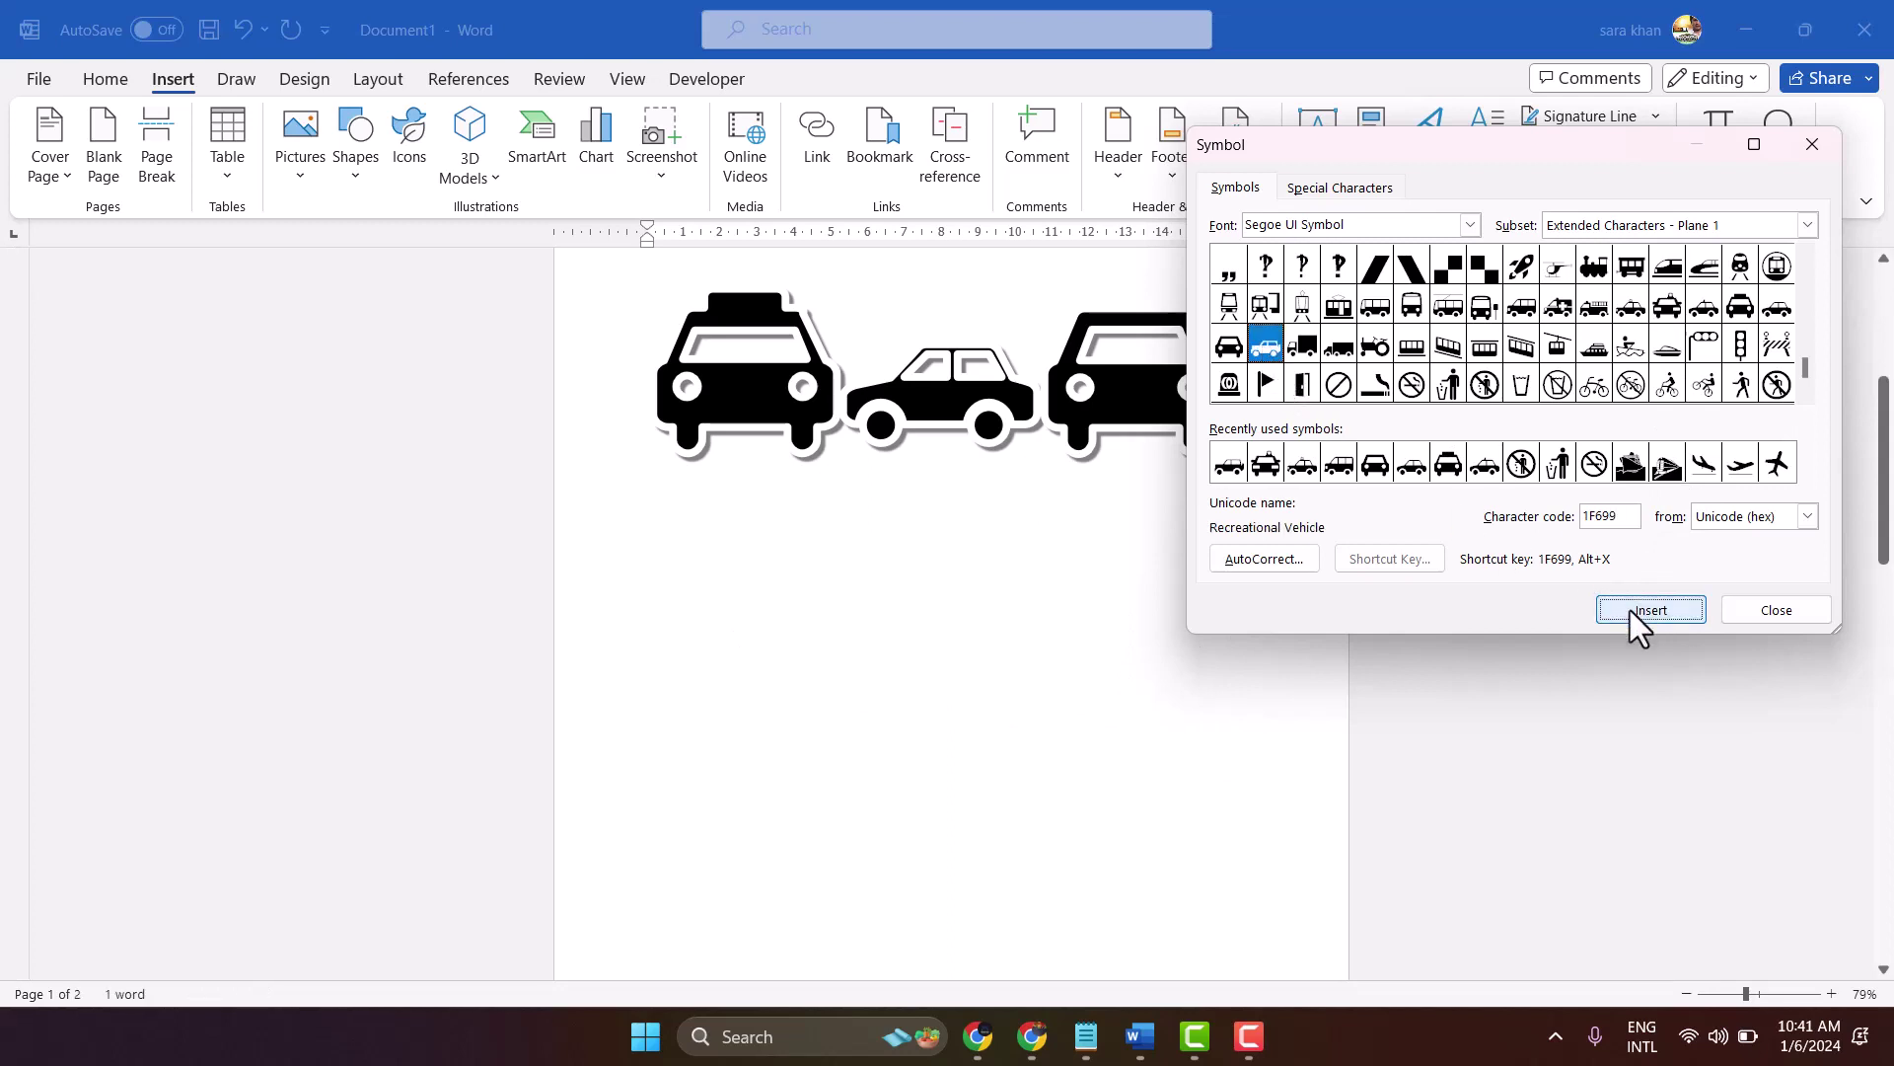
click(1240, 351)
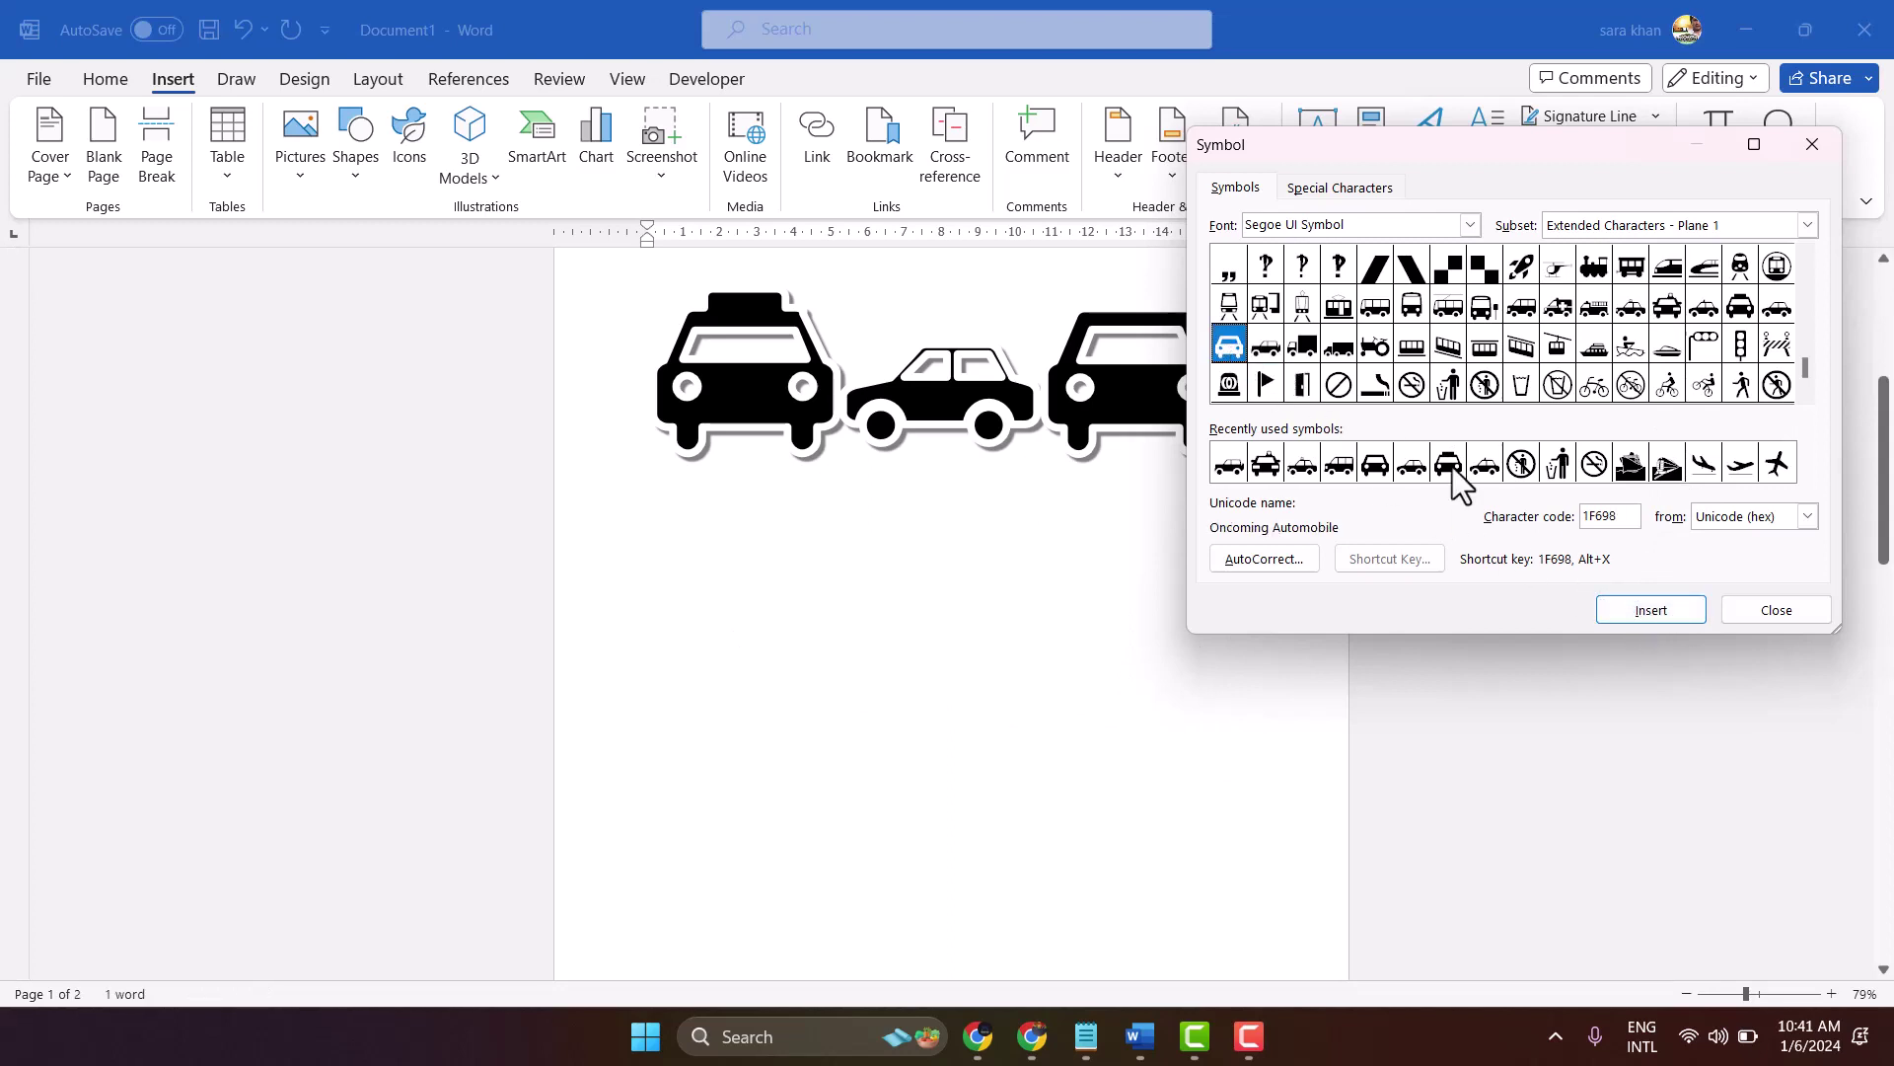
click(1651, 601)
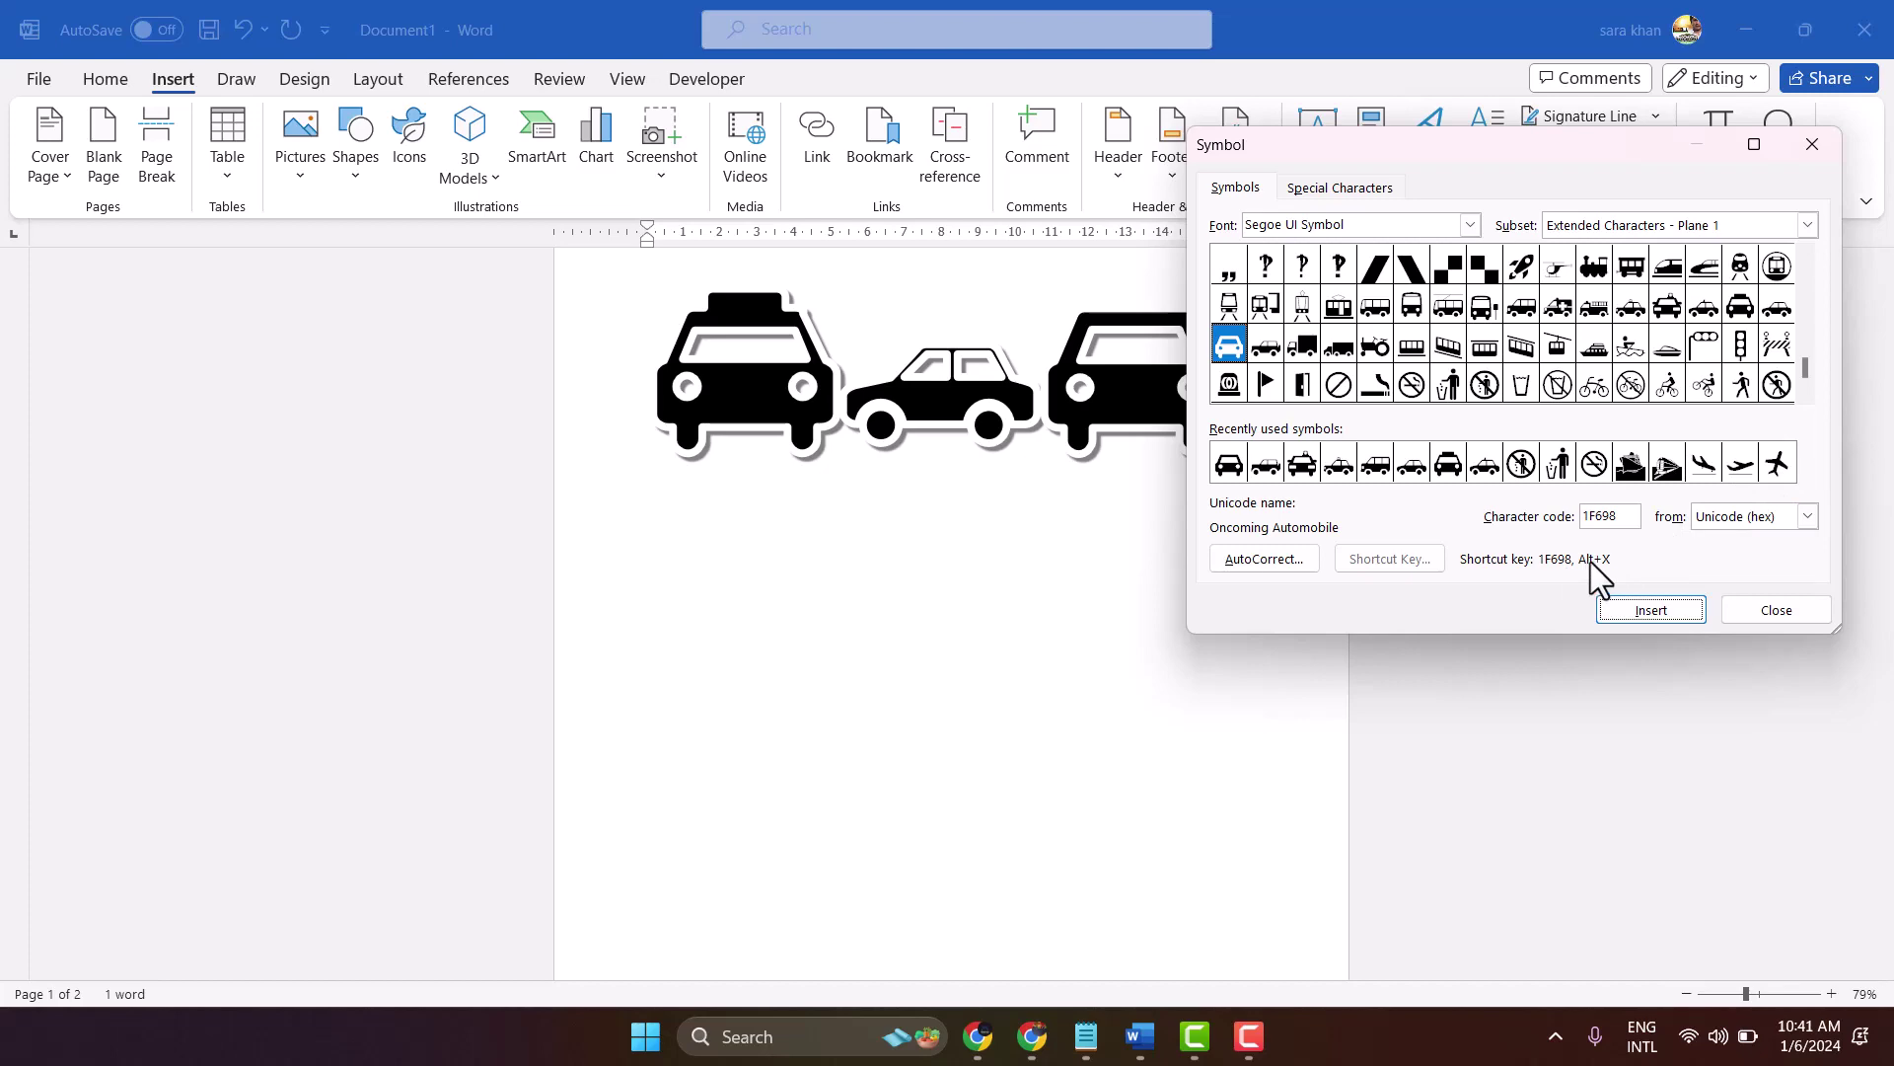
Close the Symbol dialog, zoom out, and select page 2's two car rows
click(1773, 608)
scroll(1011, 697, up, 3)
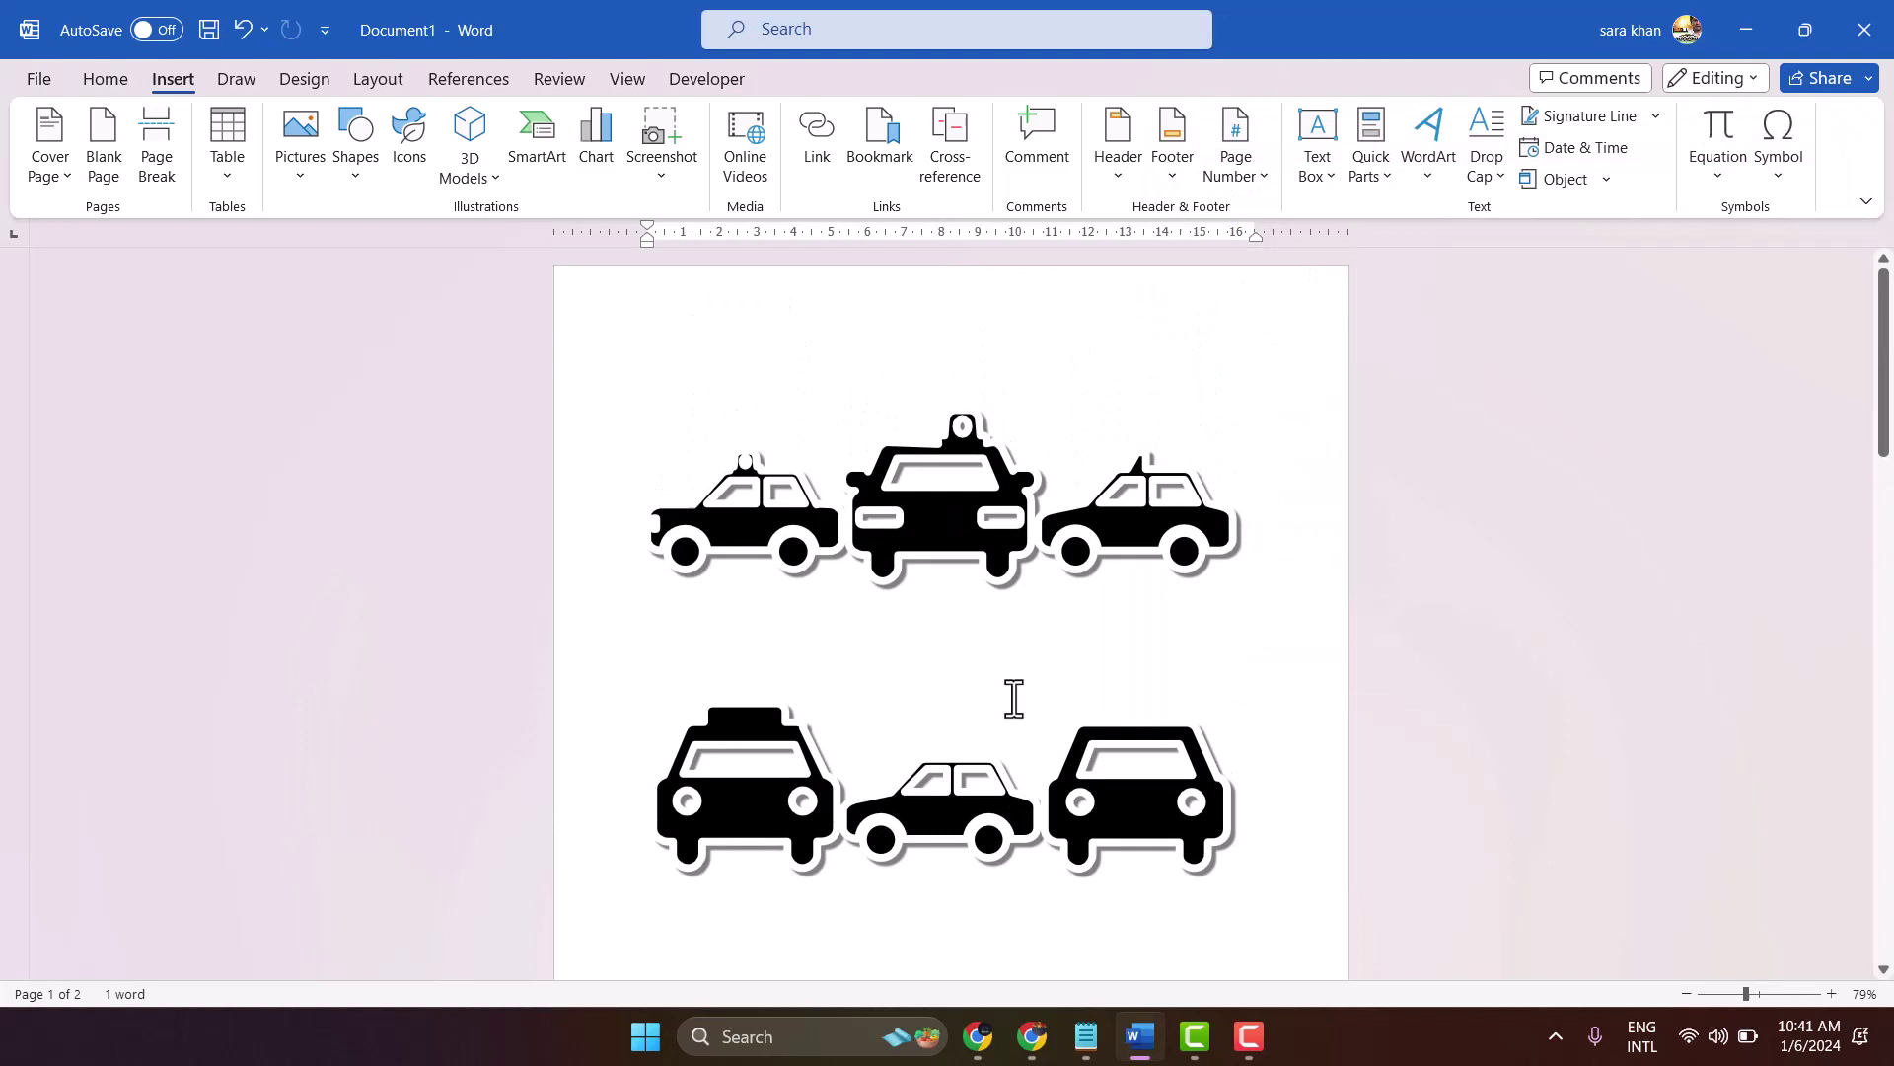
scroll(1011, 698, down, 3)
scroll(1026, 668, down, 3)
scroll(1026, 667, down, 3)
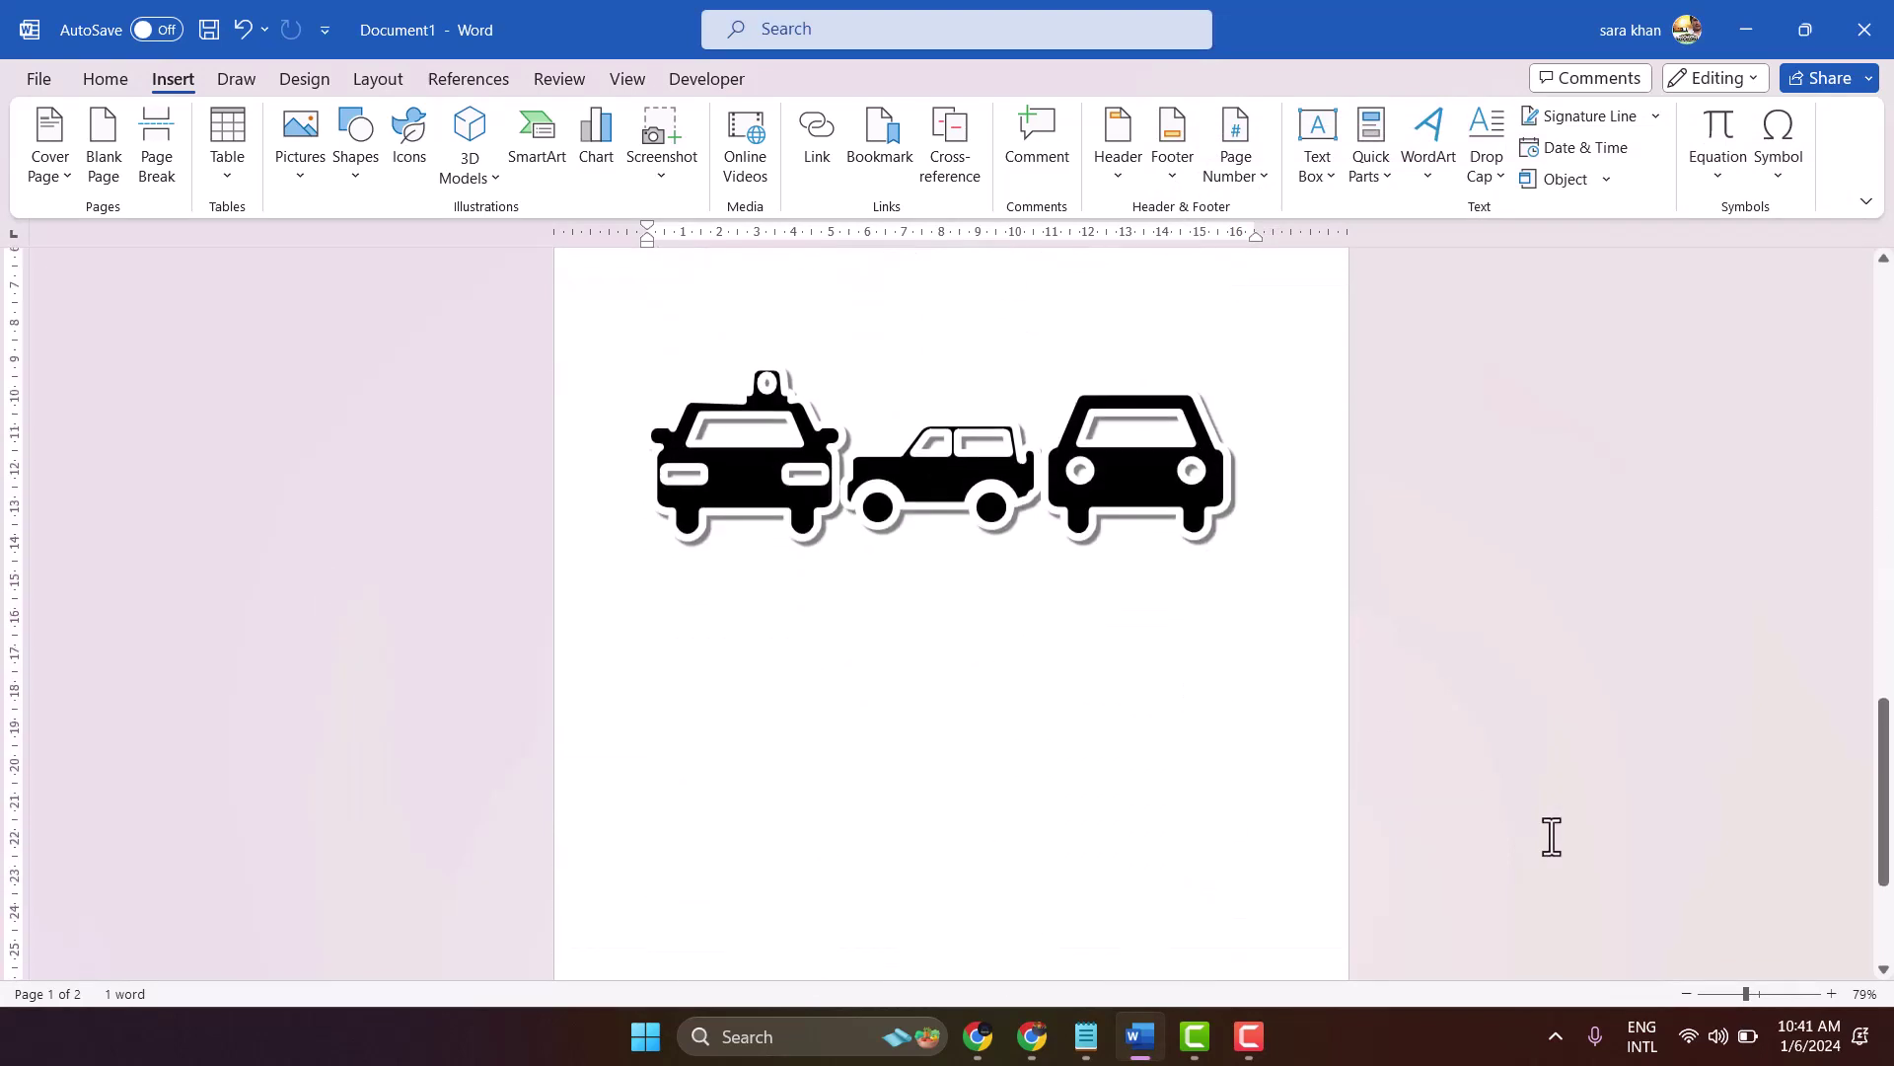
click(1722, 993)
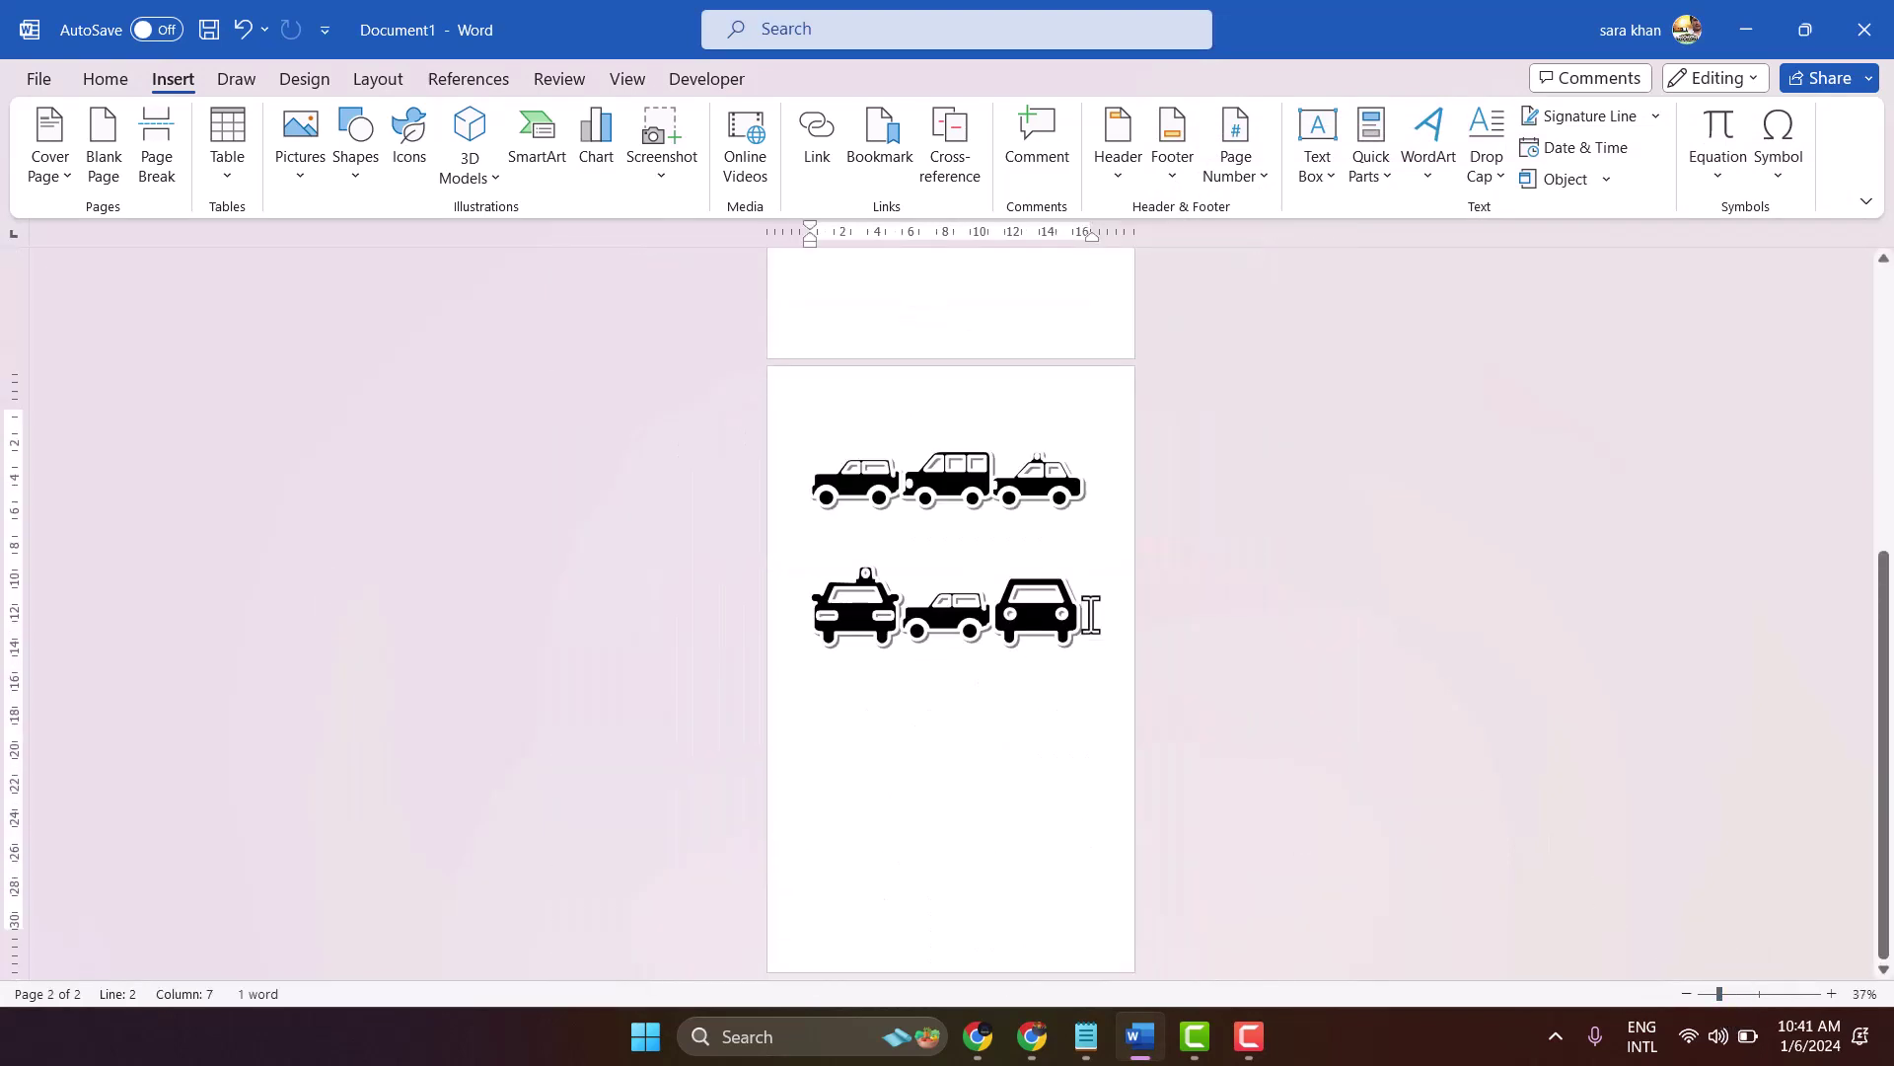
drag(1093, 615, 803, 472)
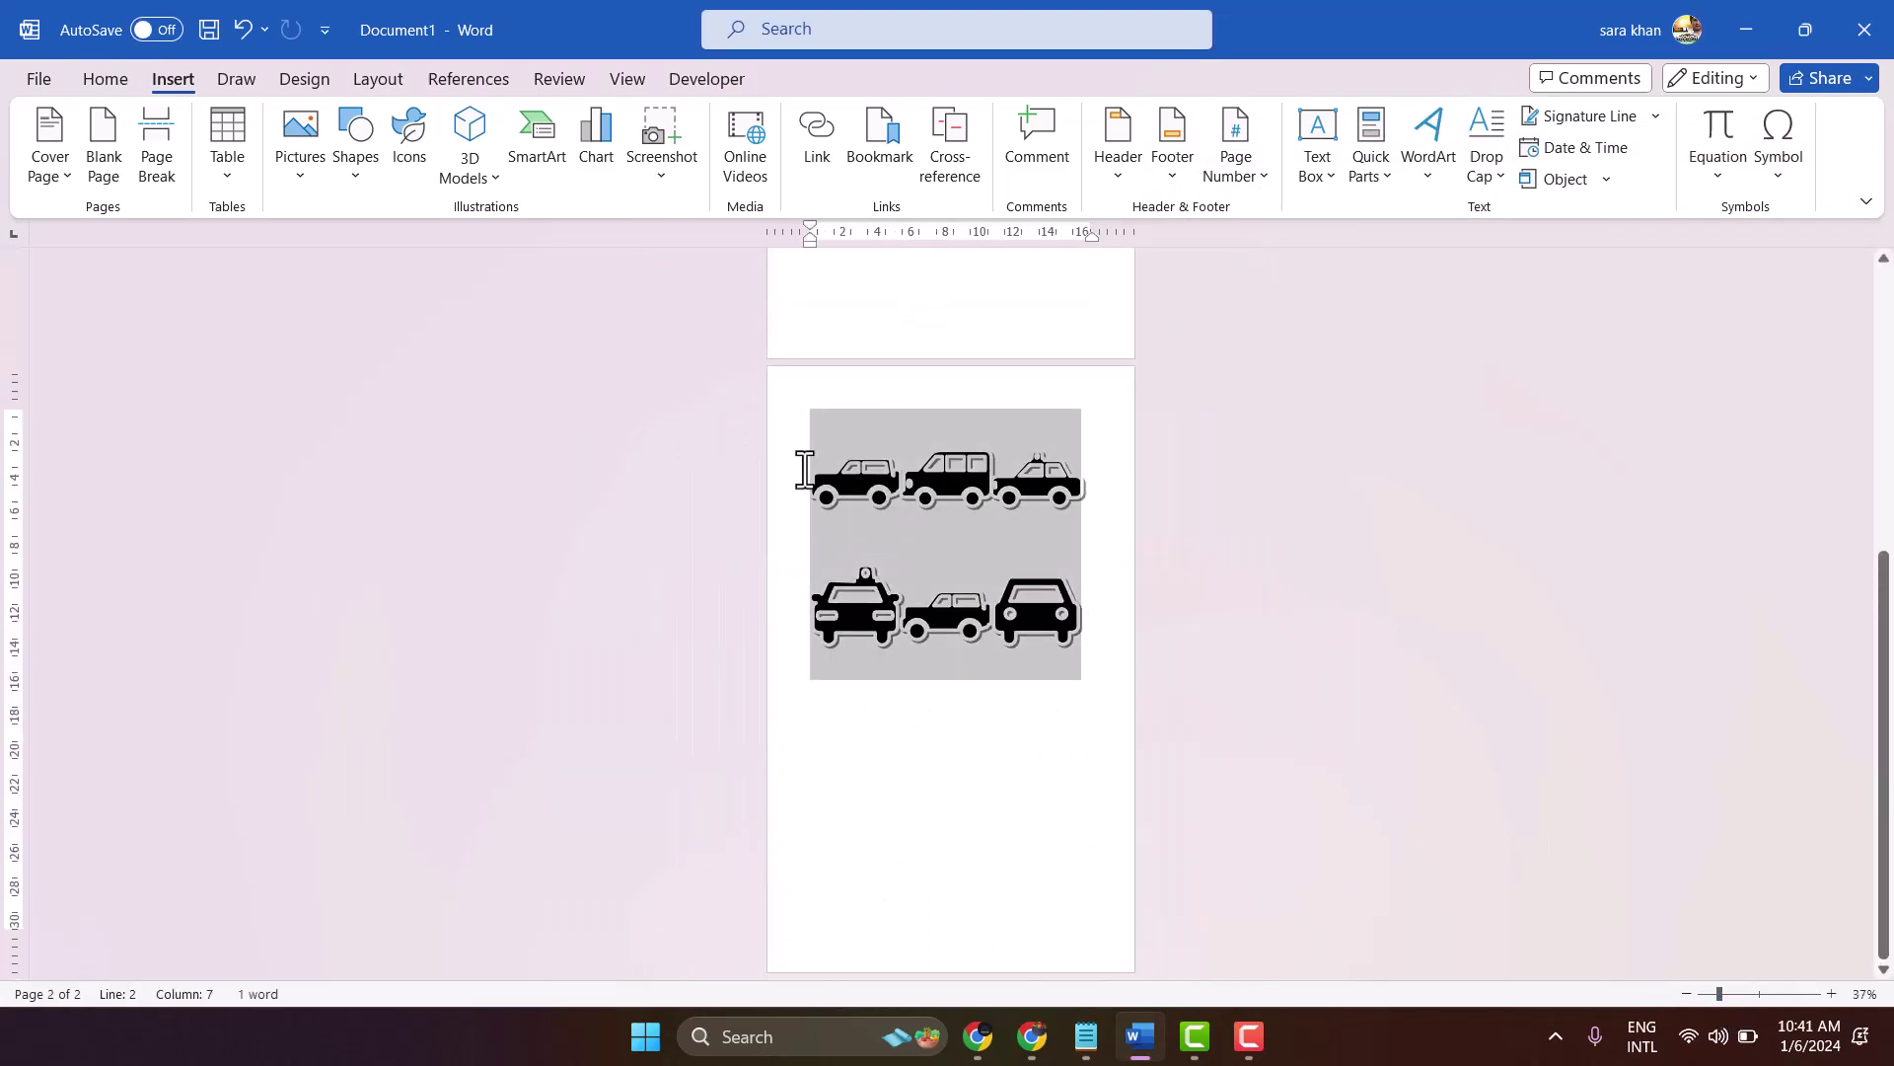
Apply the yellow 'A' Text Effects style to the selected car rows
click(91, 75)
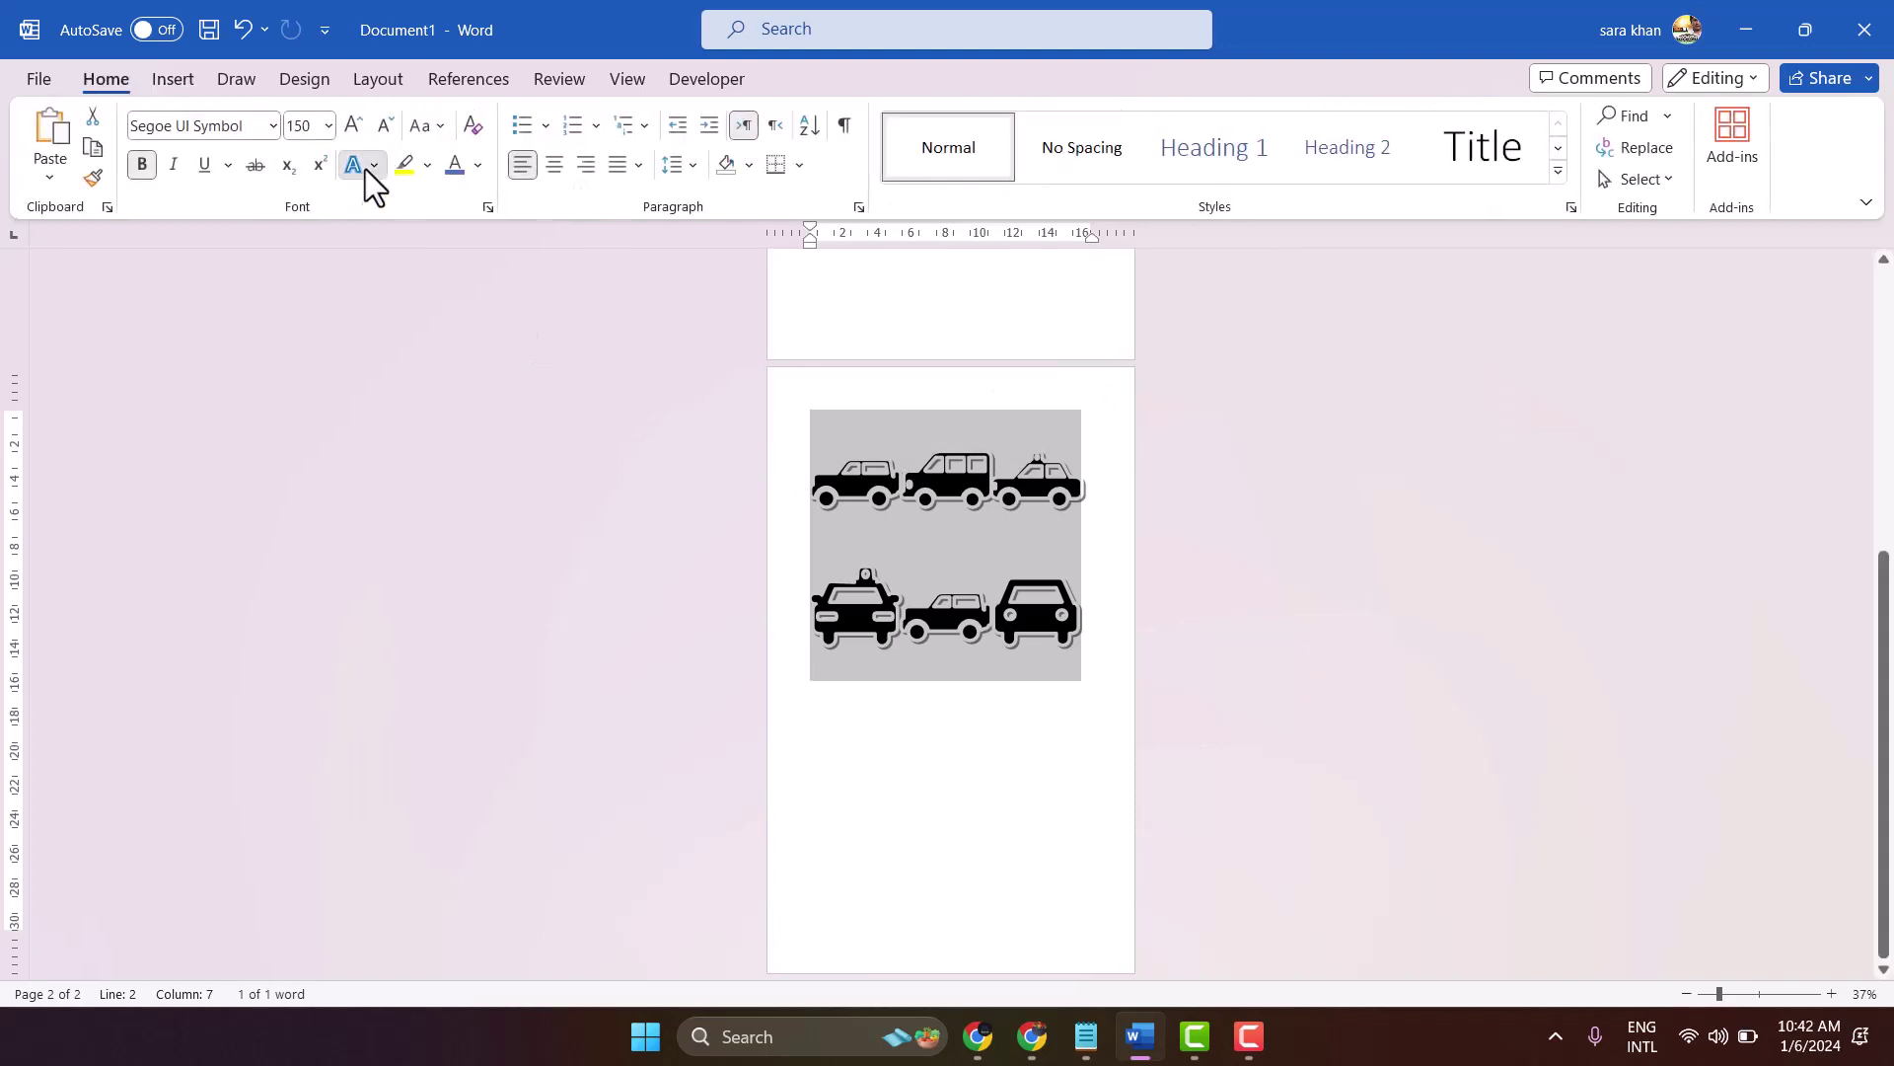
click(366, 169)
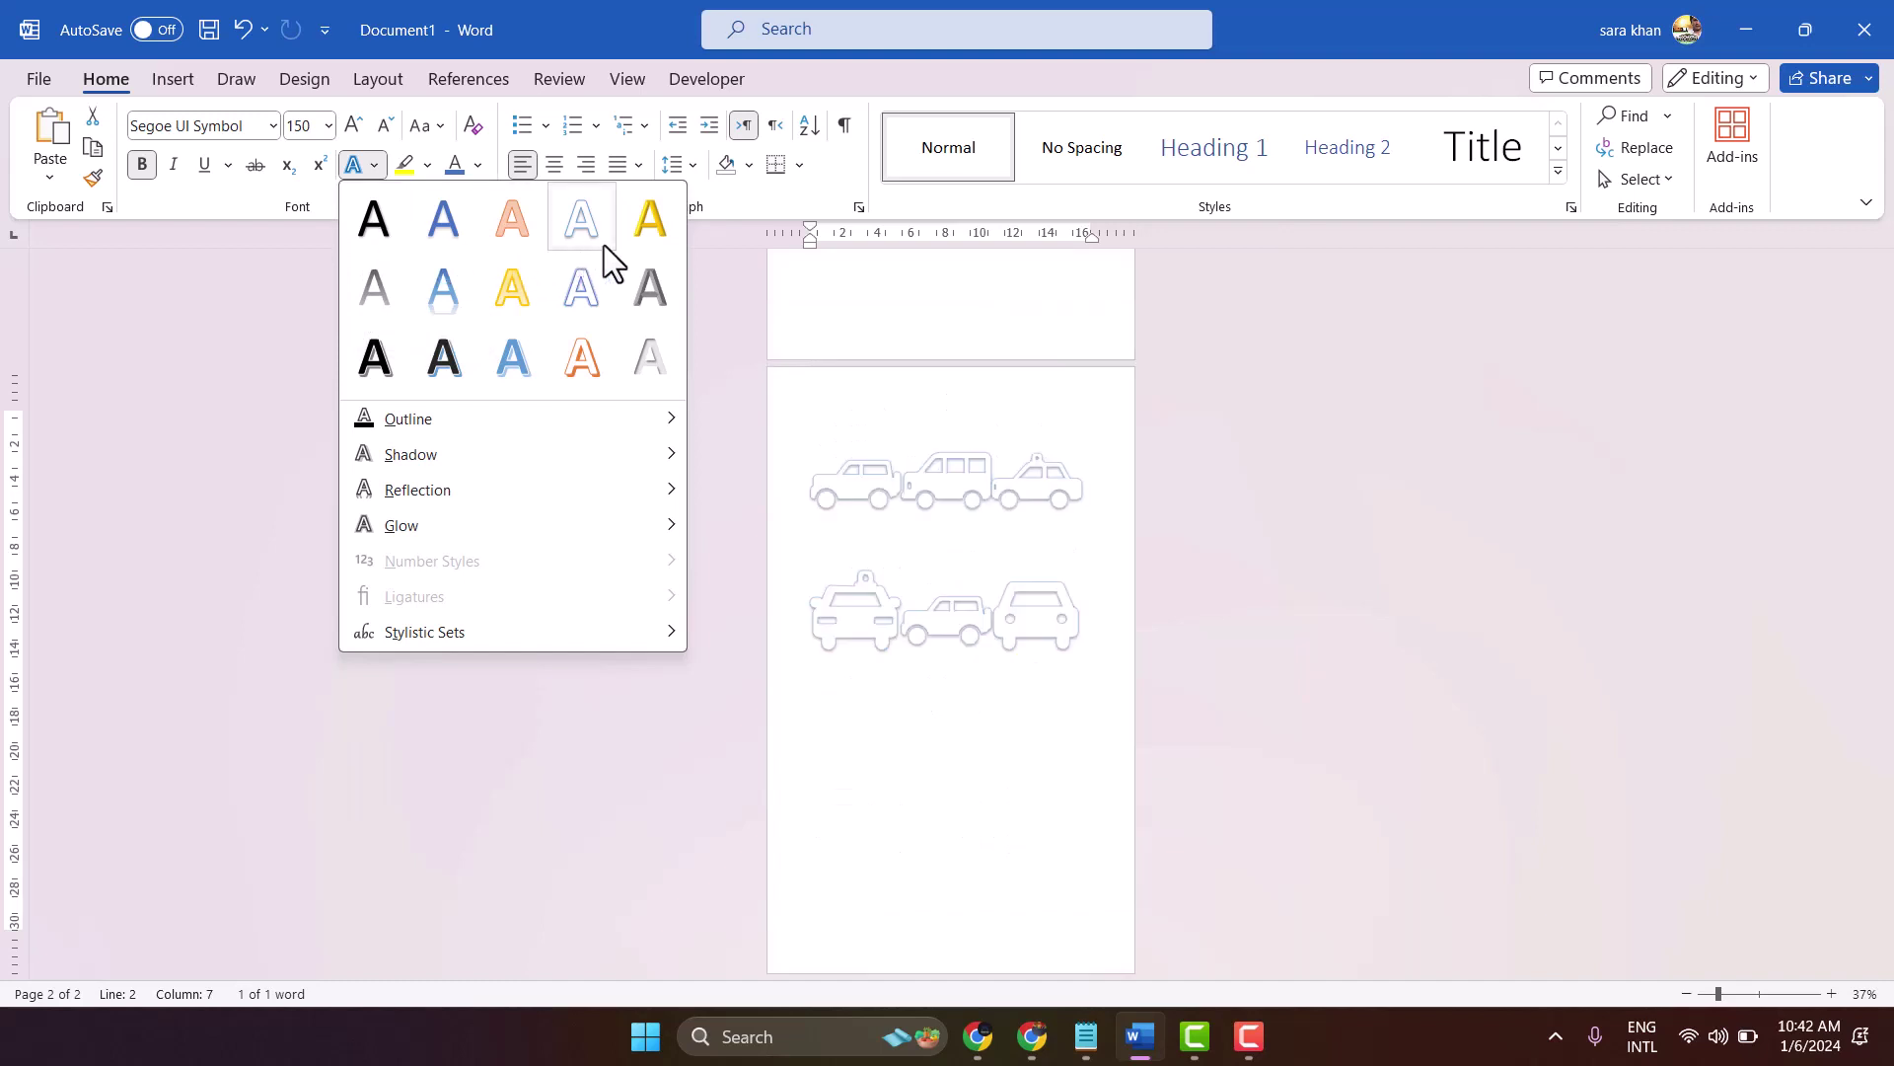
click(650, 220)
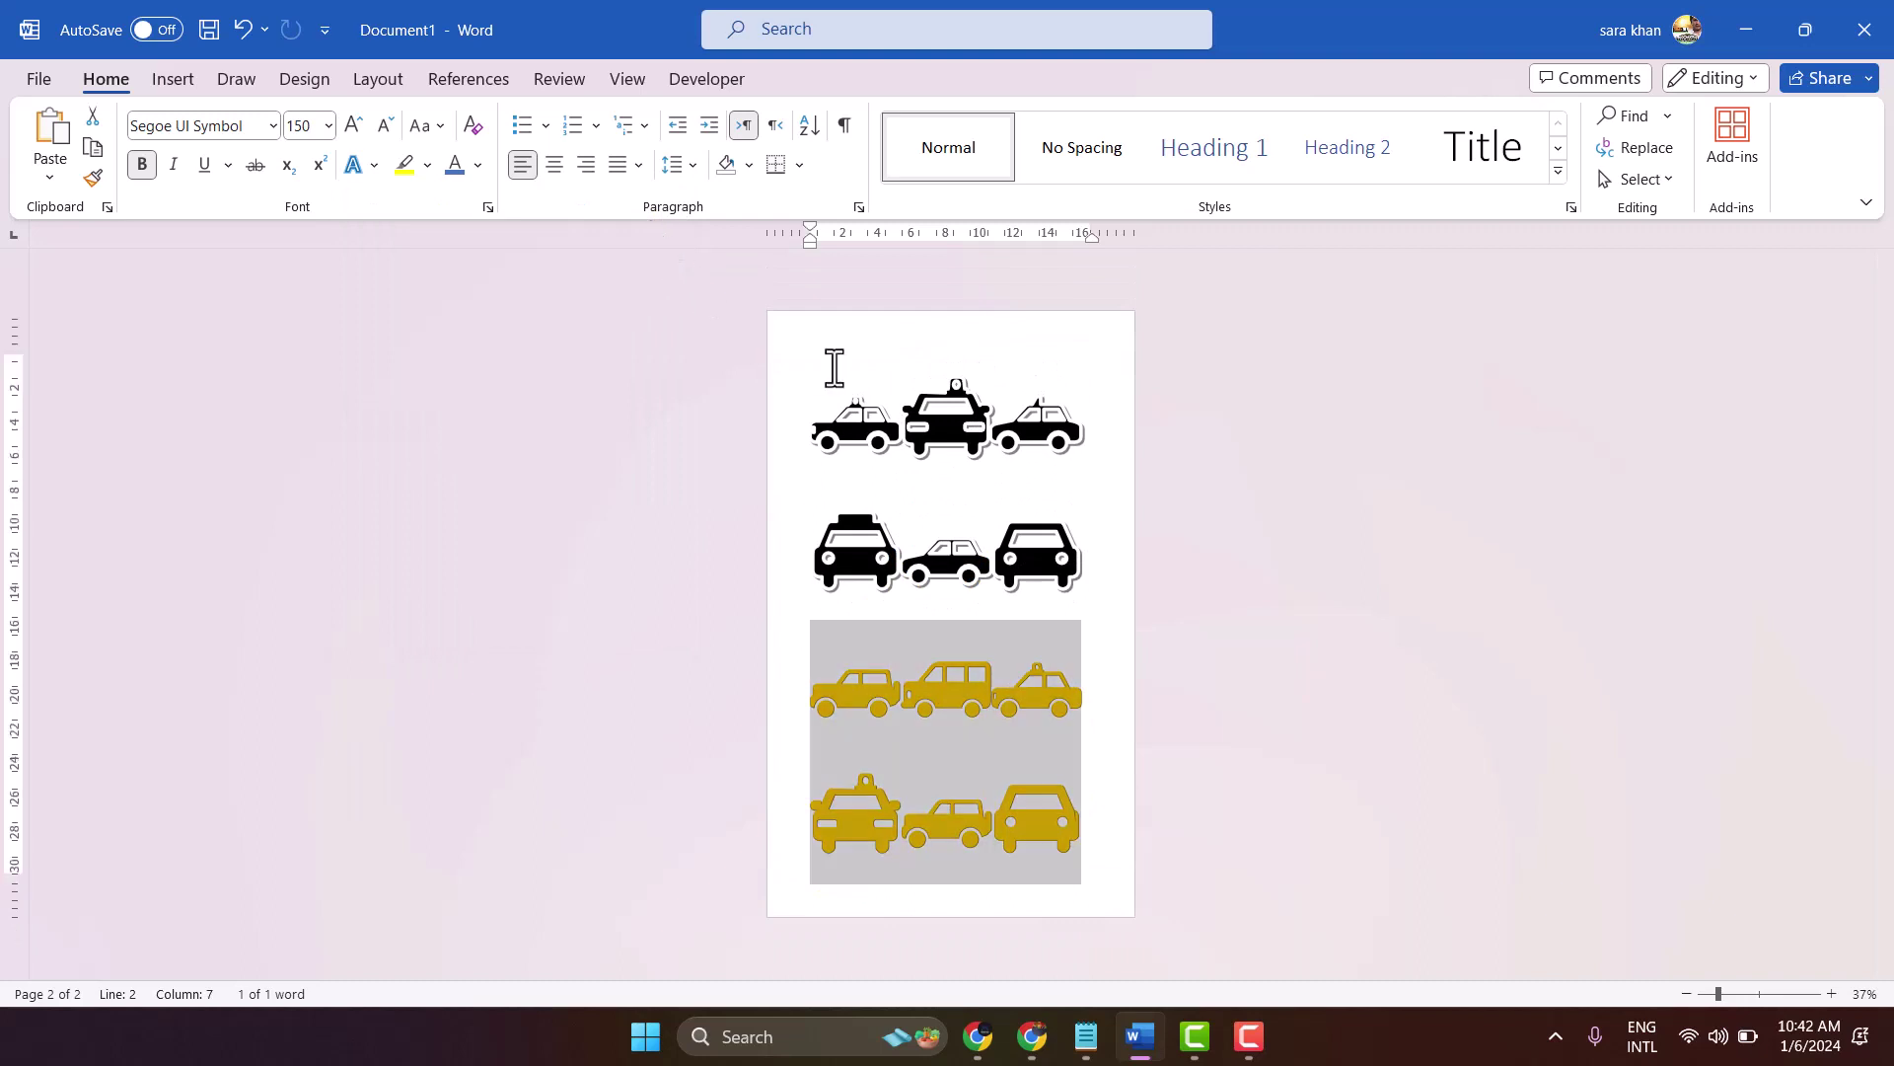
Give all four car rows a 6 pt text outline, then reselect them
click(815, 401)
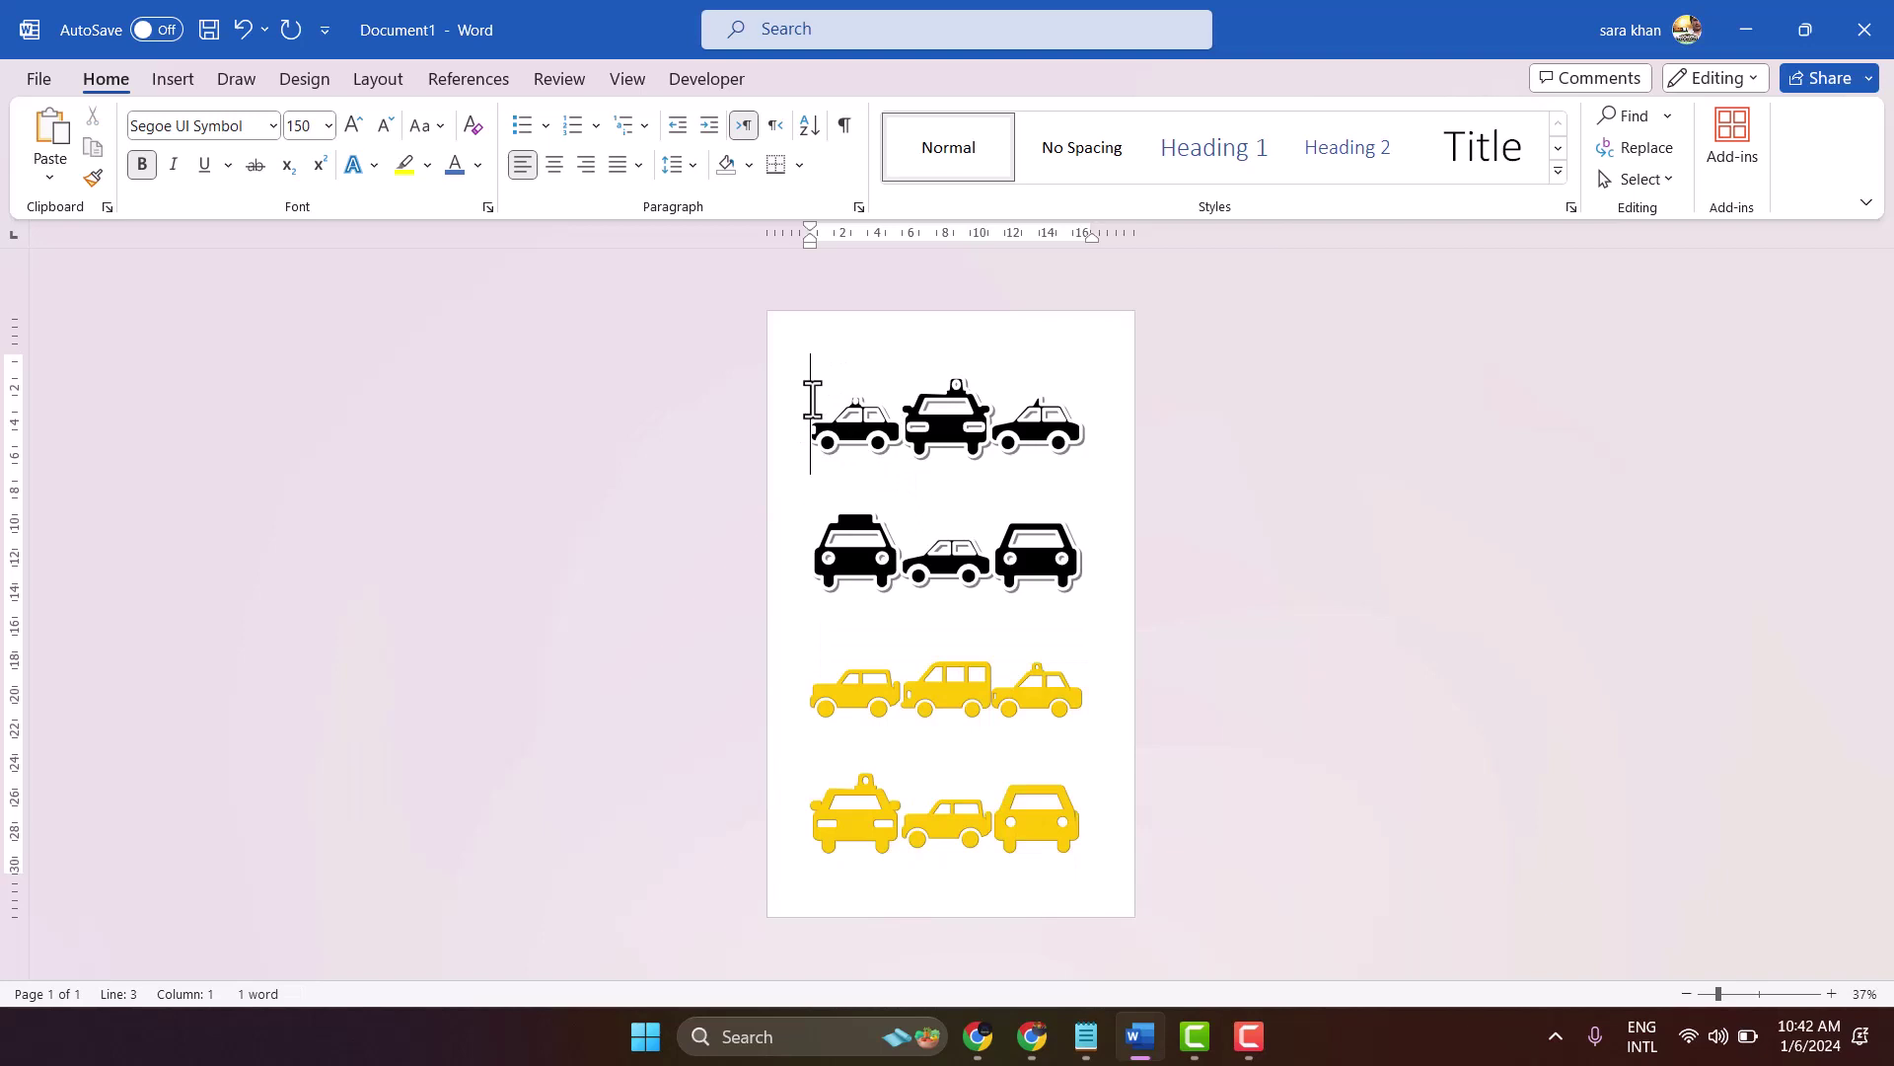
drag(816, 400, 1037, 824)
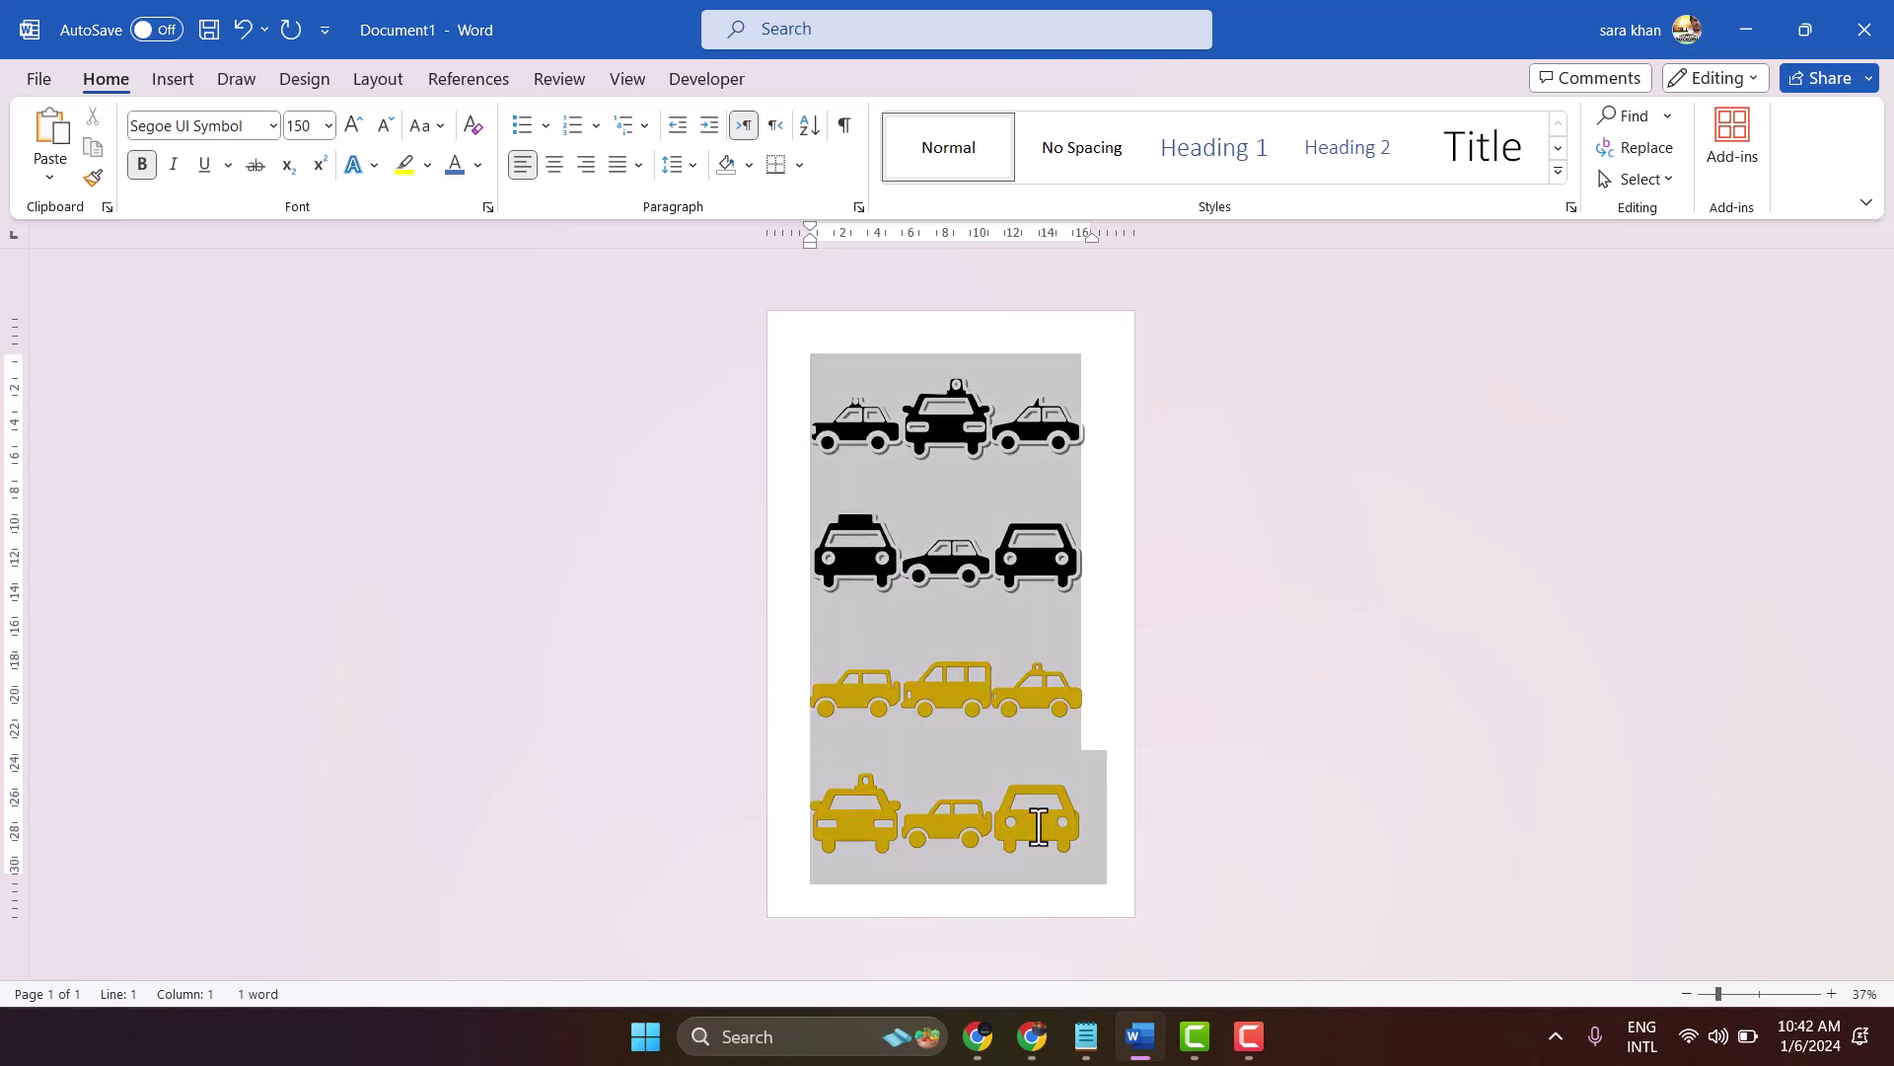
click(365, 169)
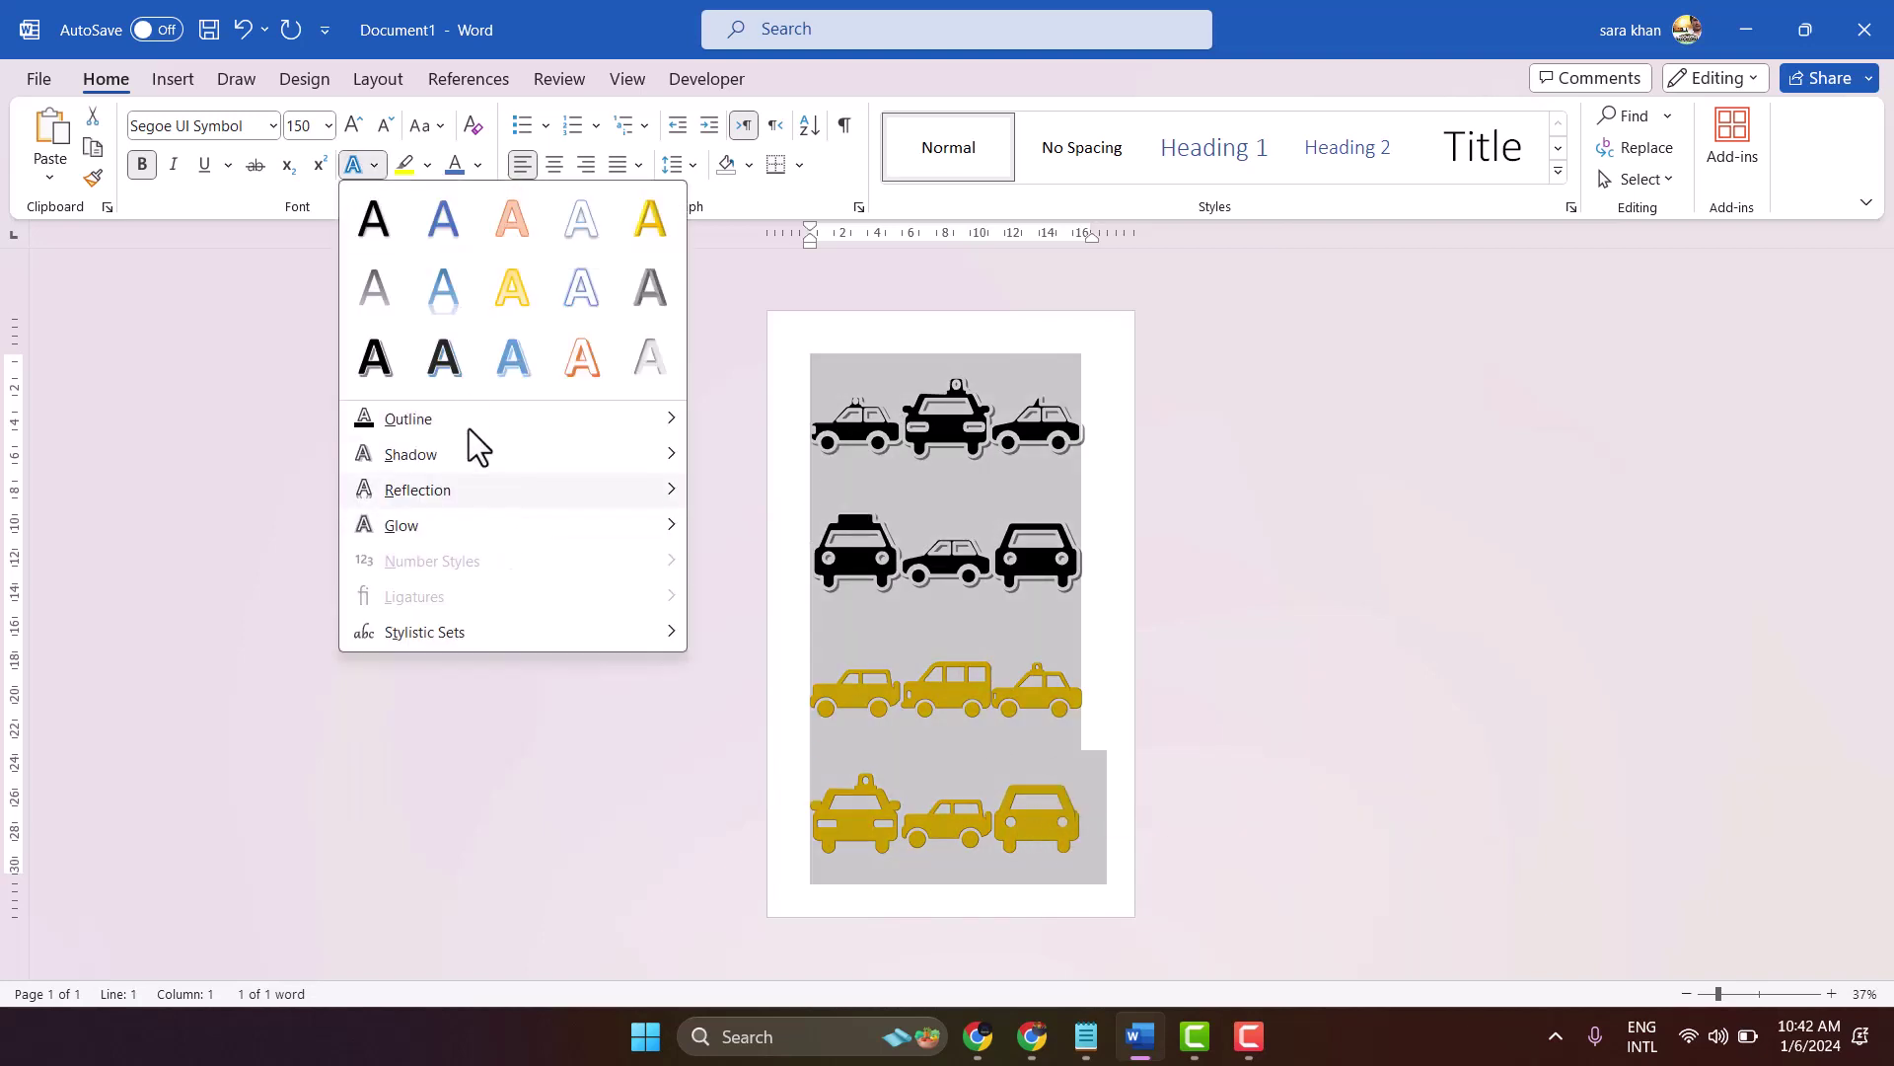
mouse_move(409, 419)
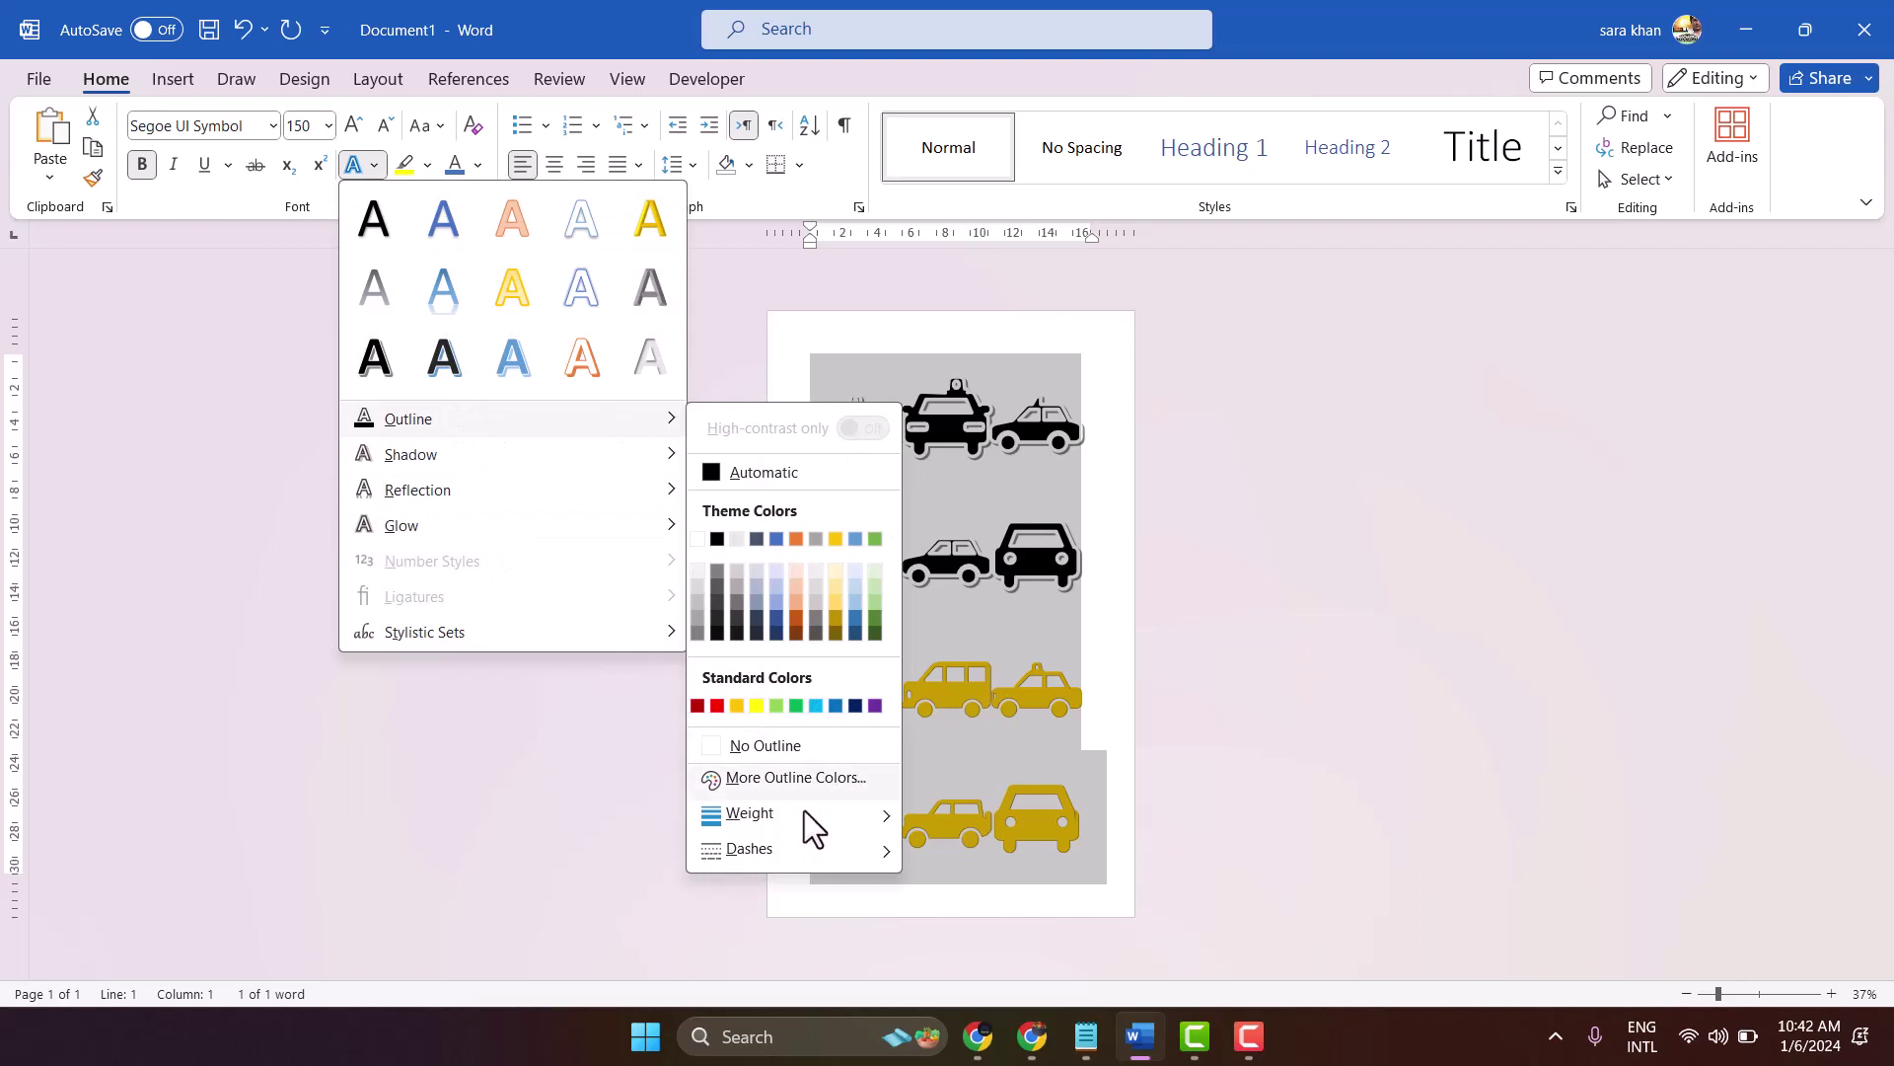
mouse_move(749, 812)
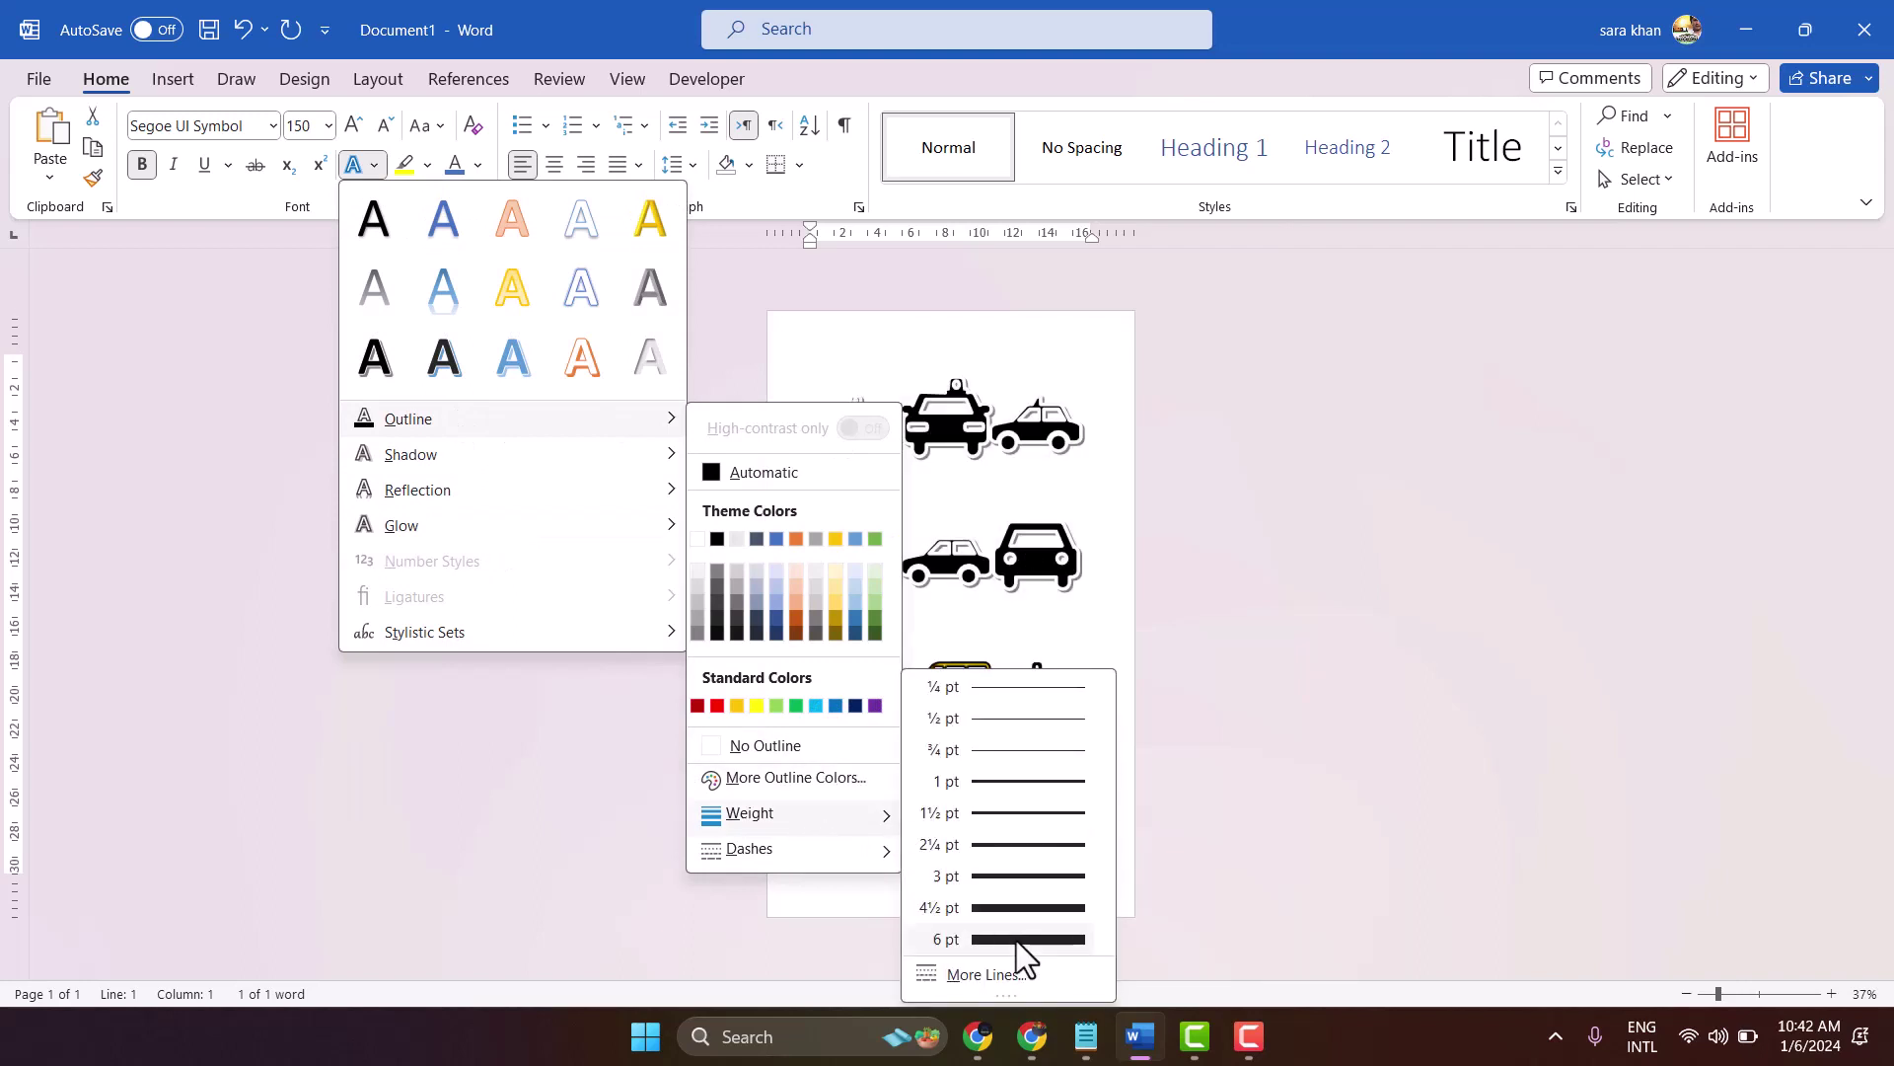
click(1018, 938)
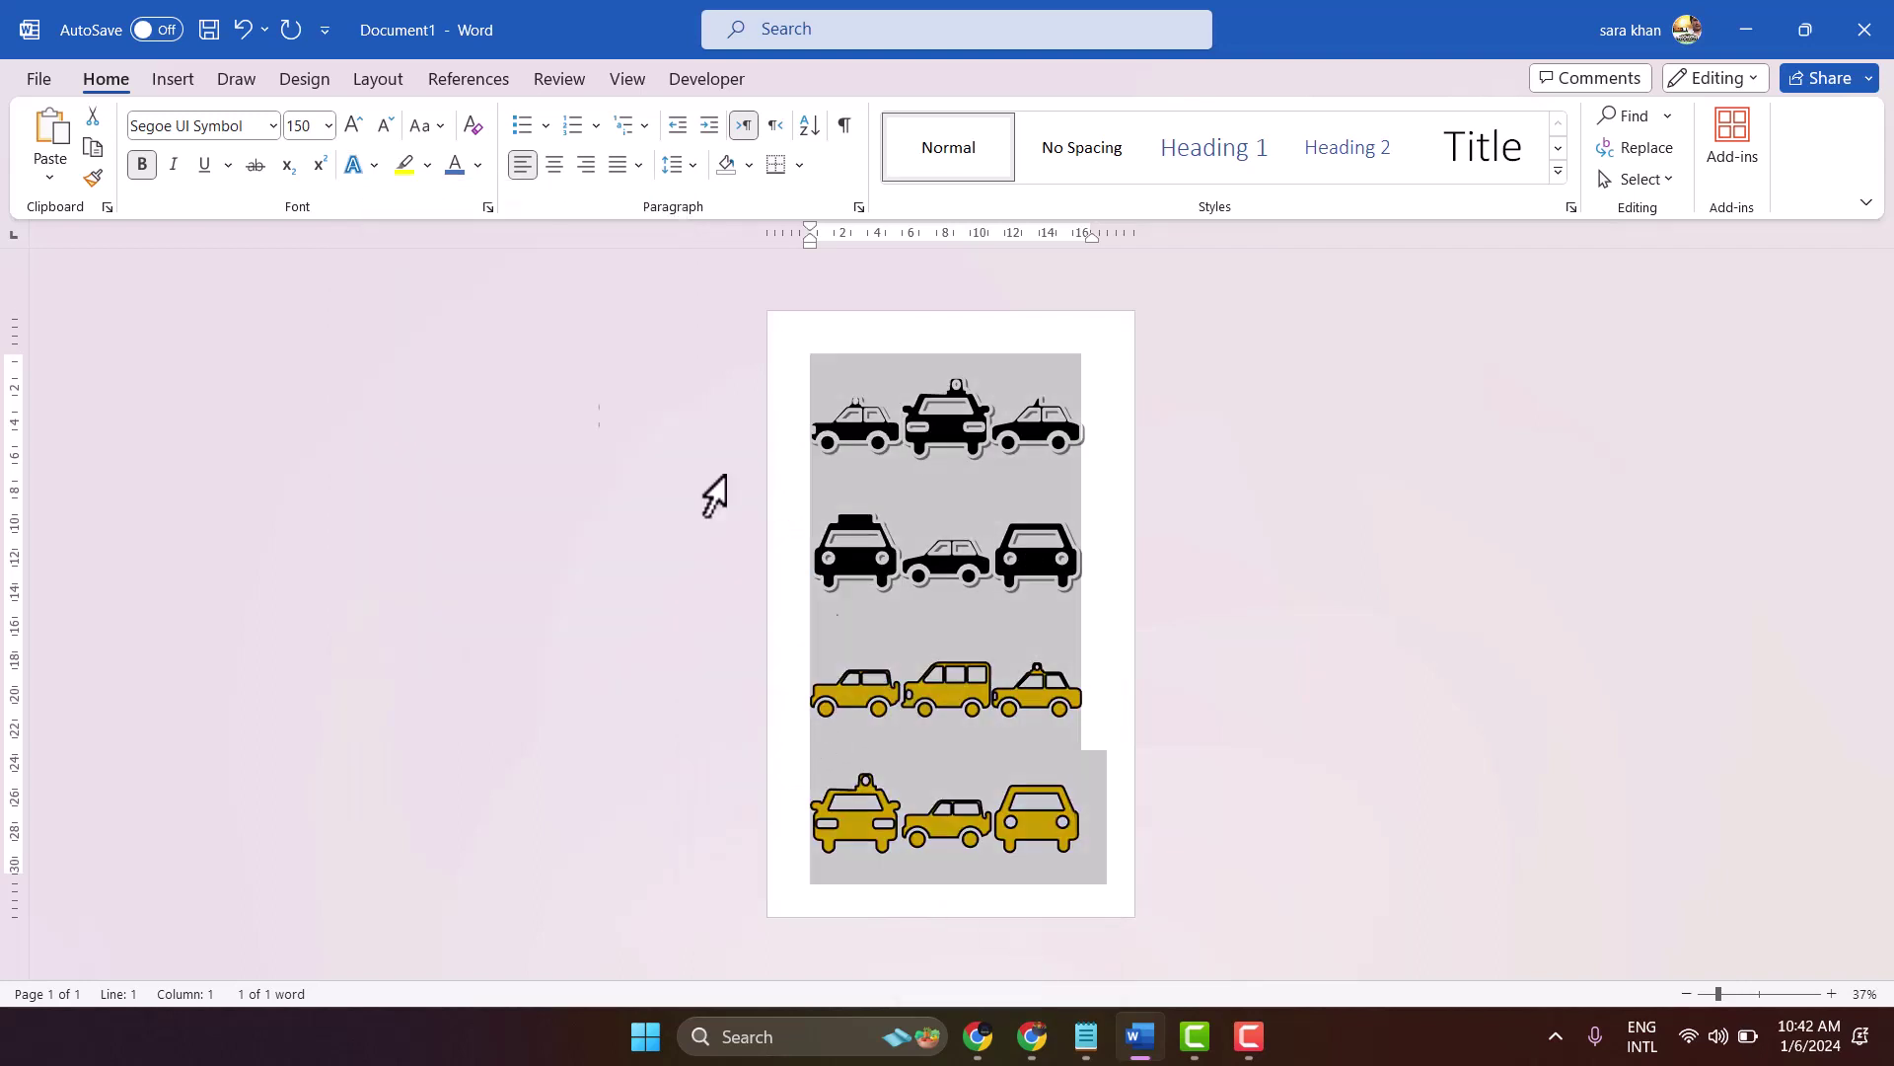
click(1103, 351)
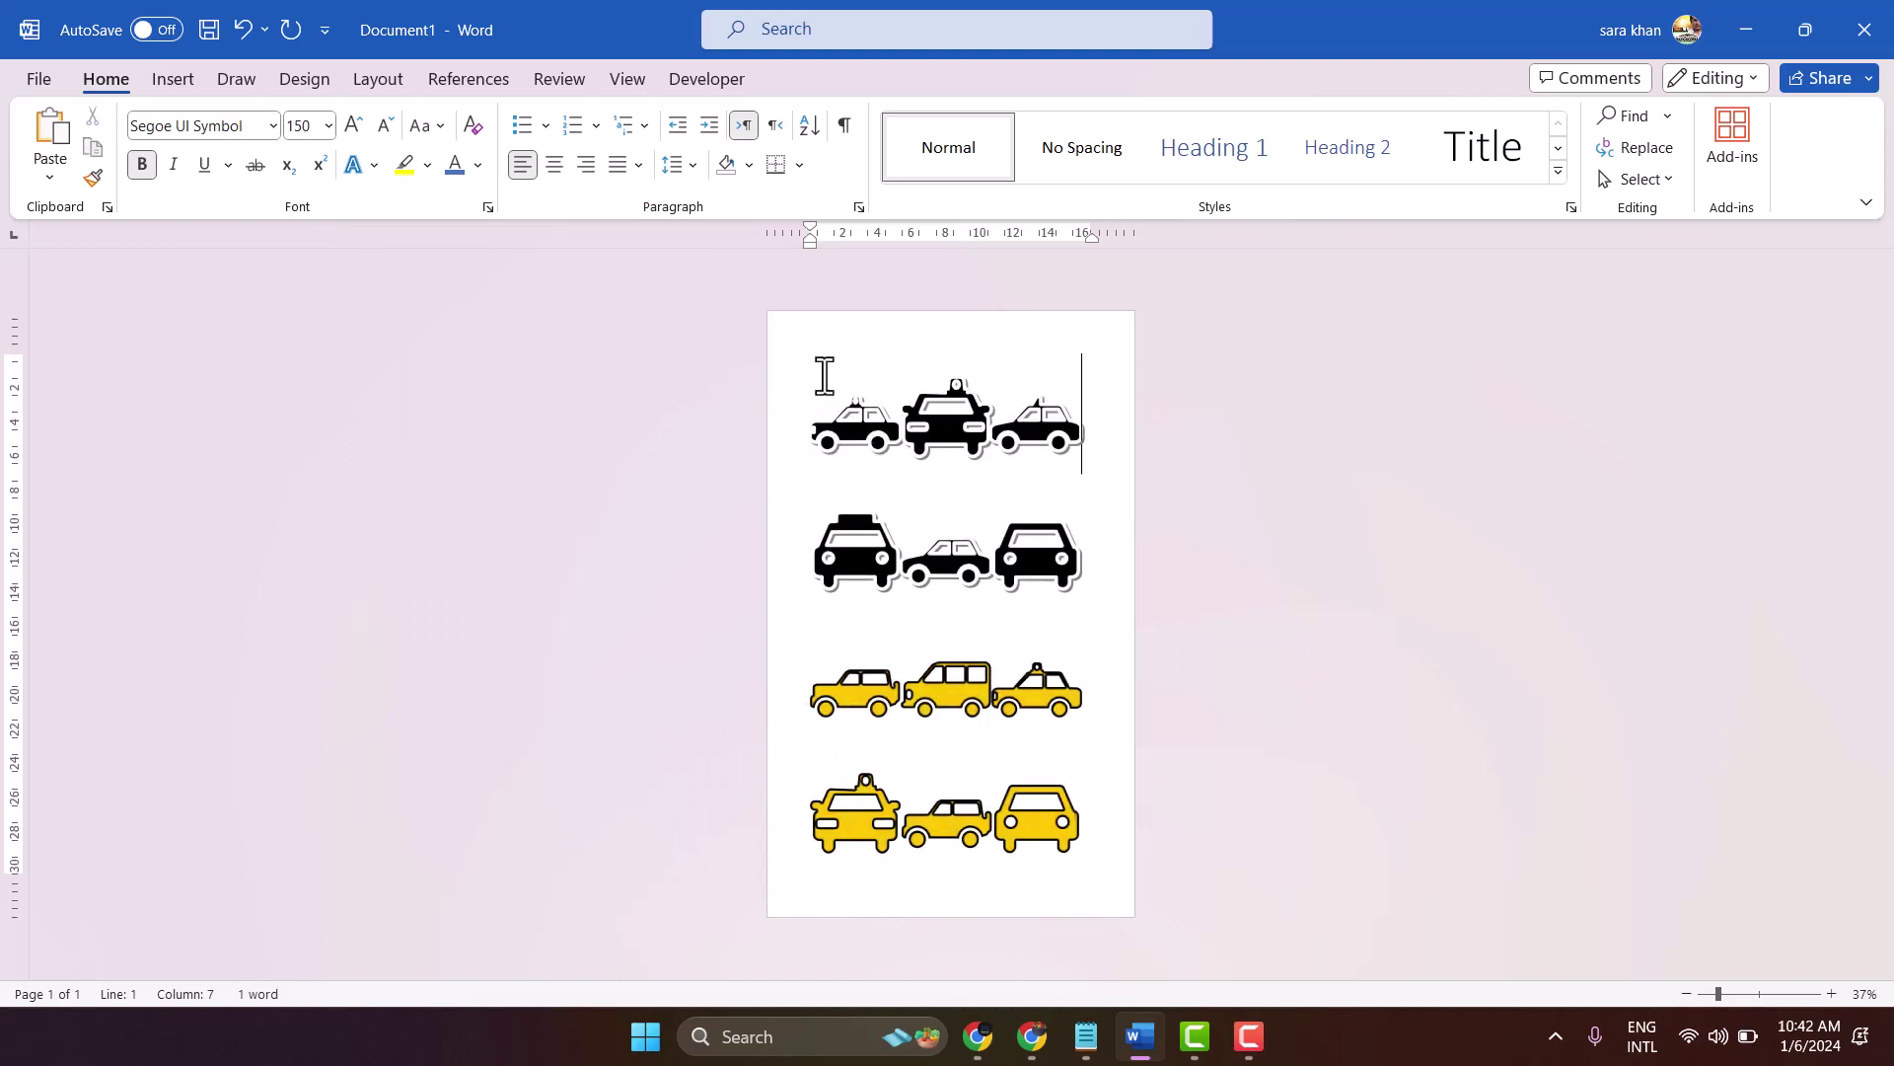
drag(819, 367, 1145, 824)
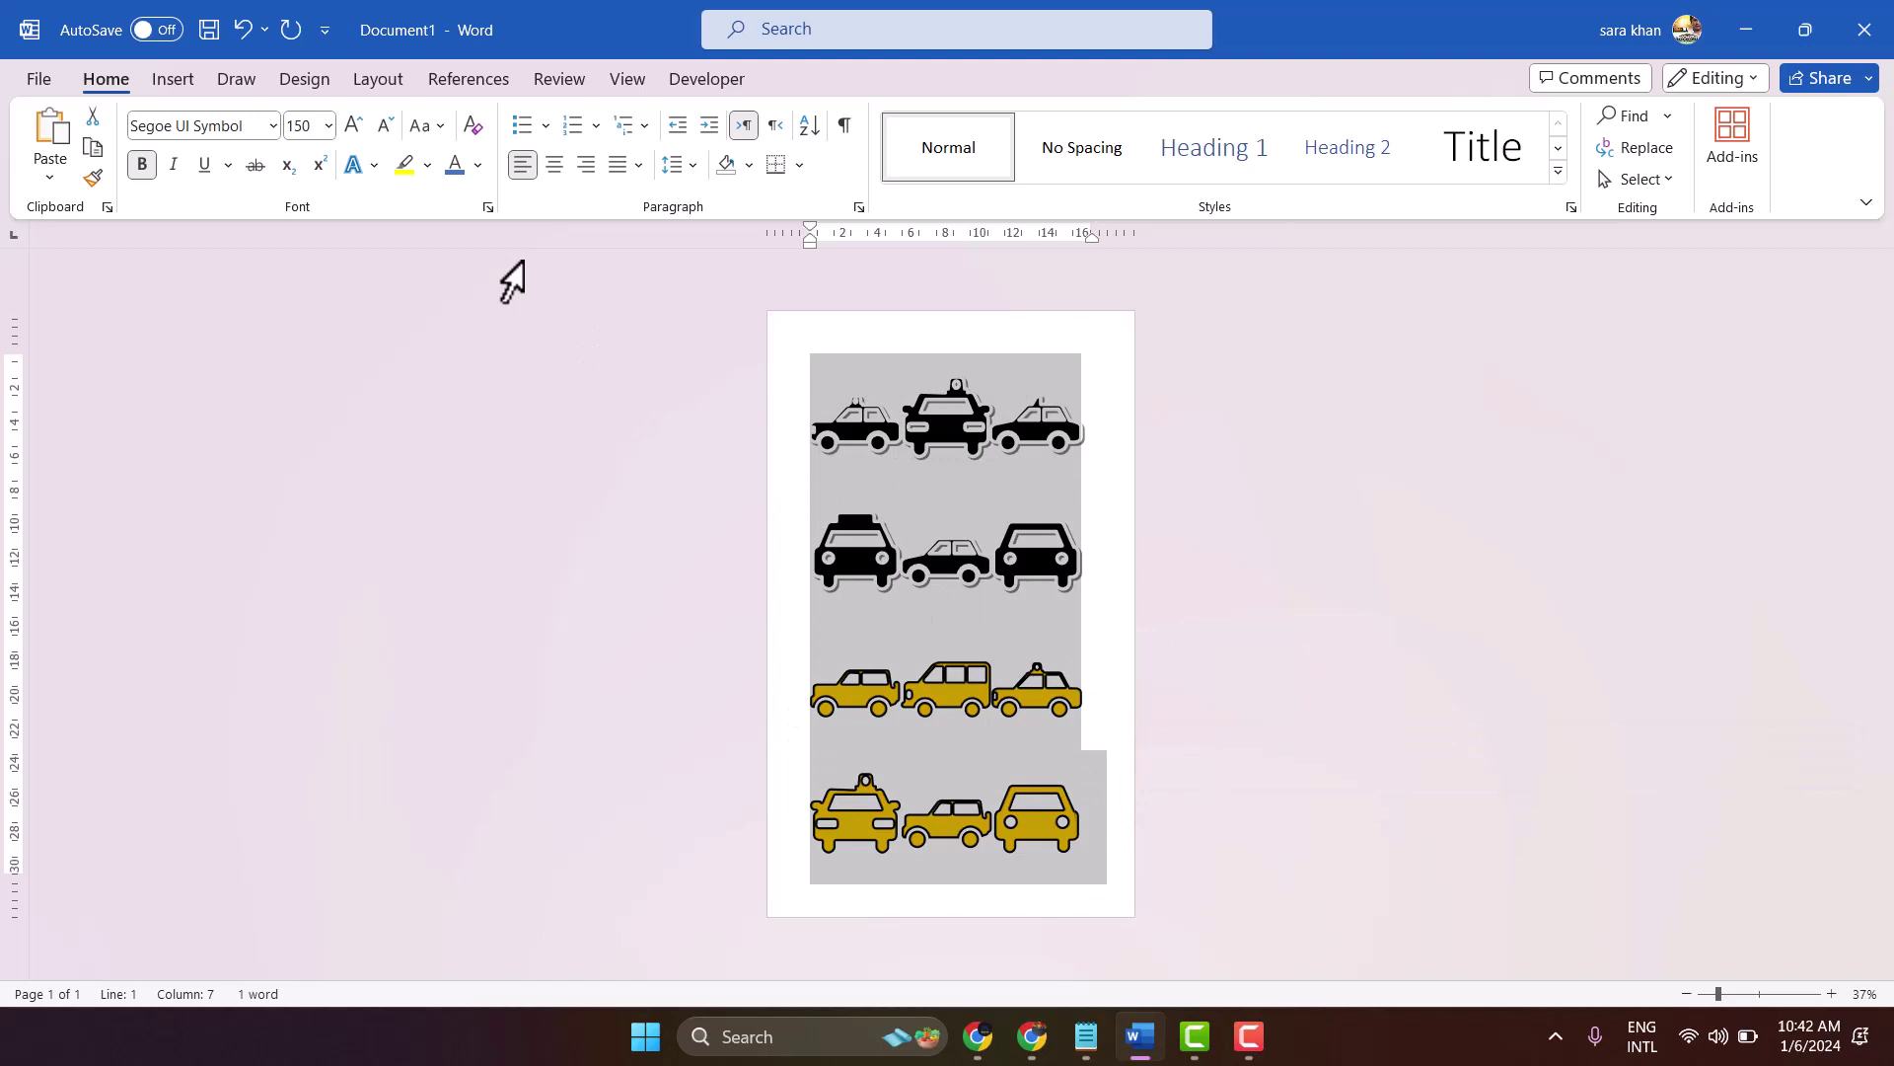
Apply the filled-background stylistic set to all car rows and deselect to view them
click(357, 167)
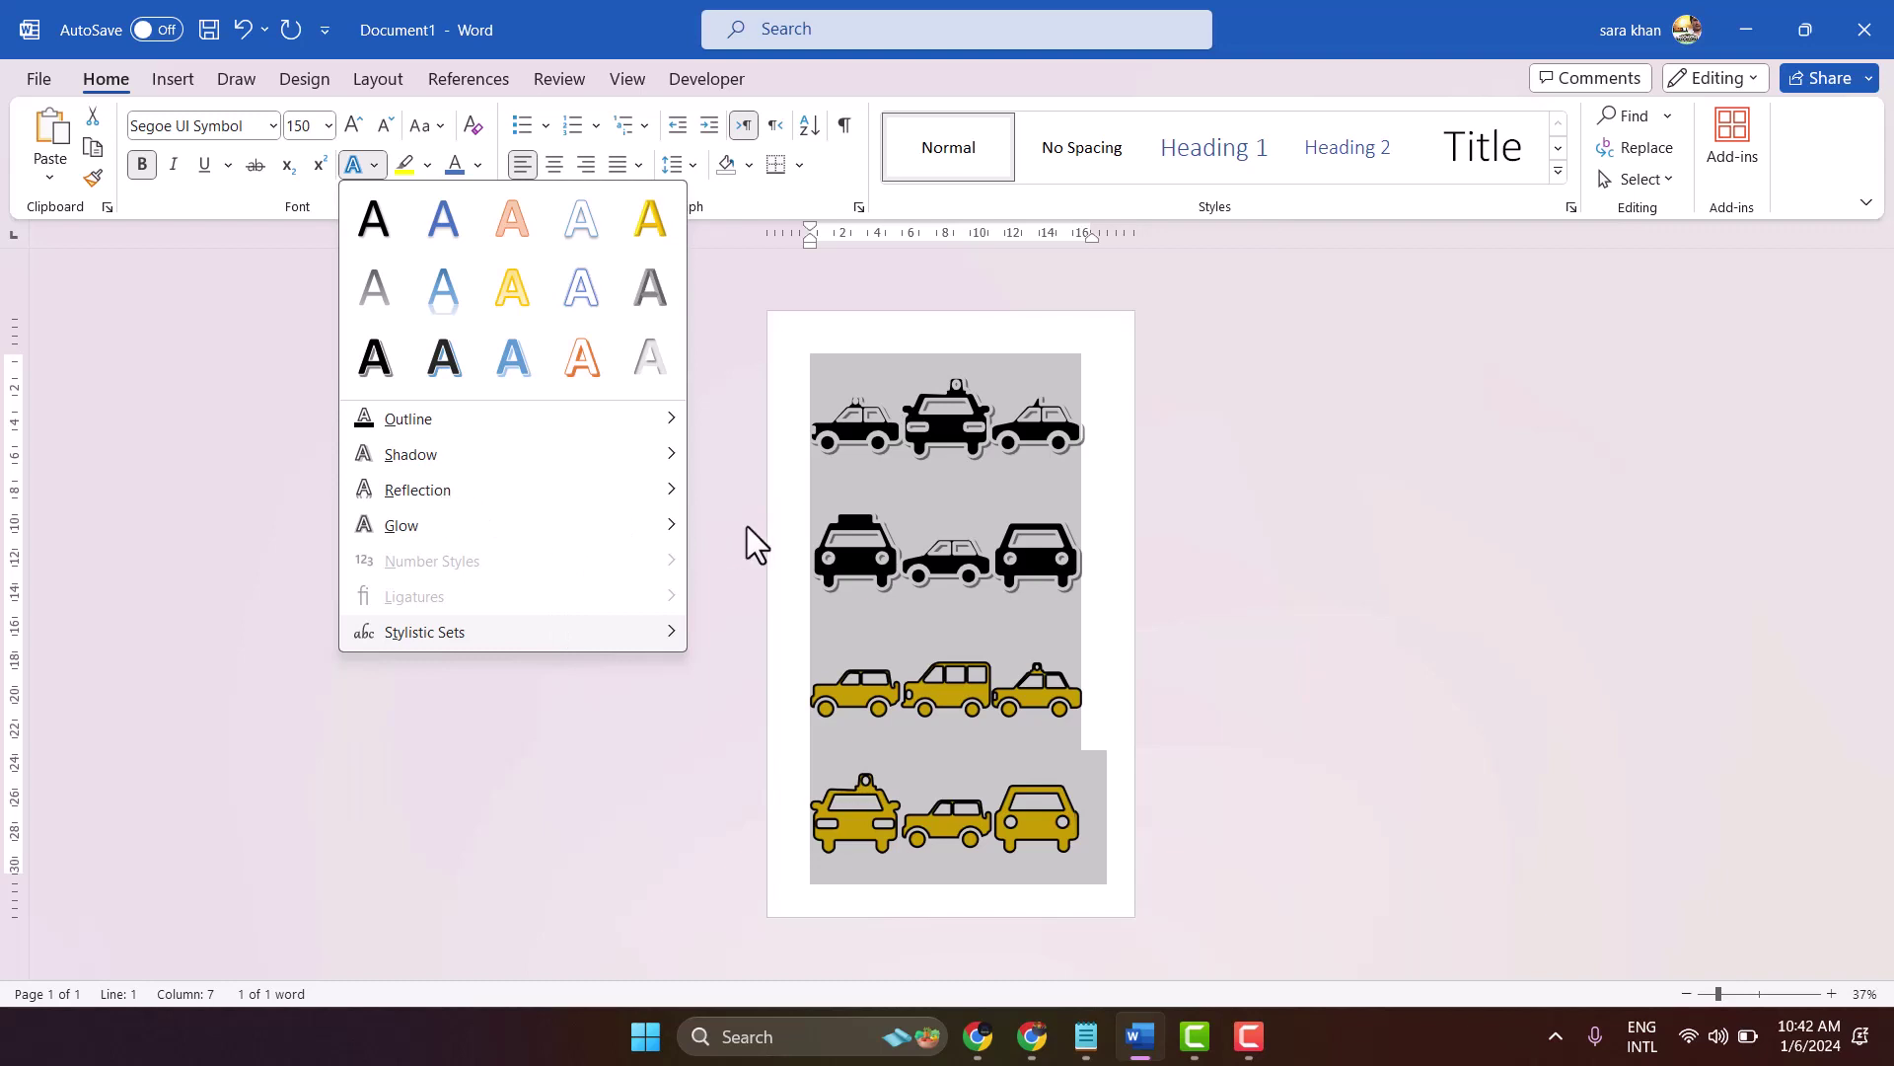
mouse_move(425, 633)
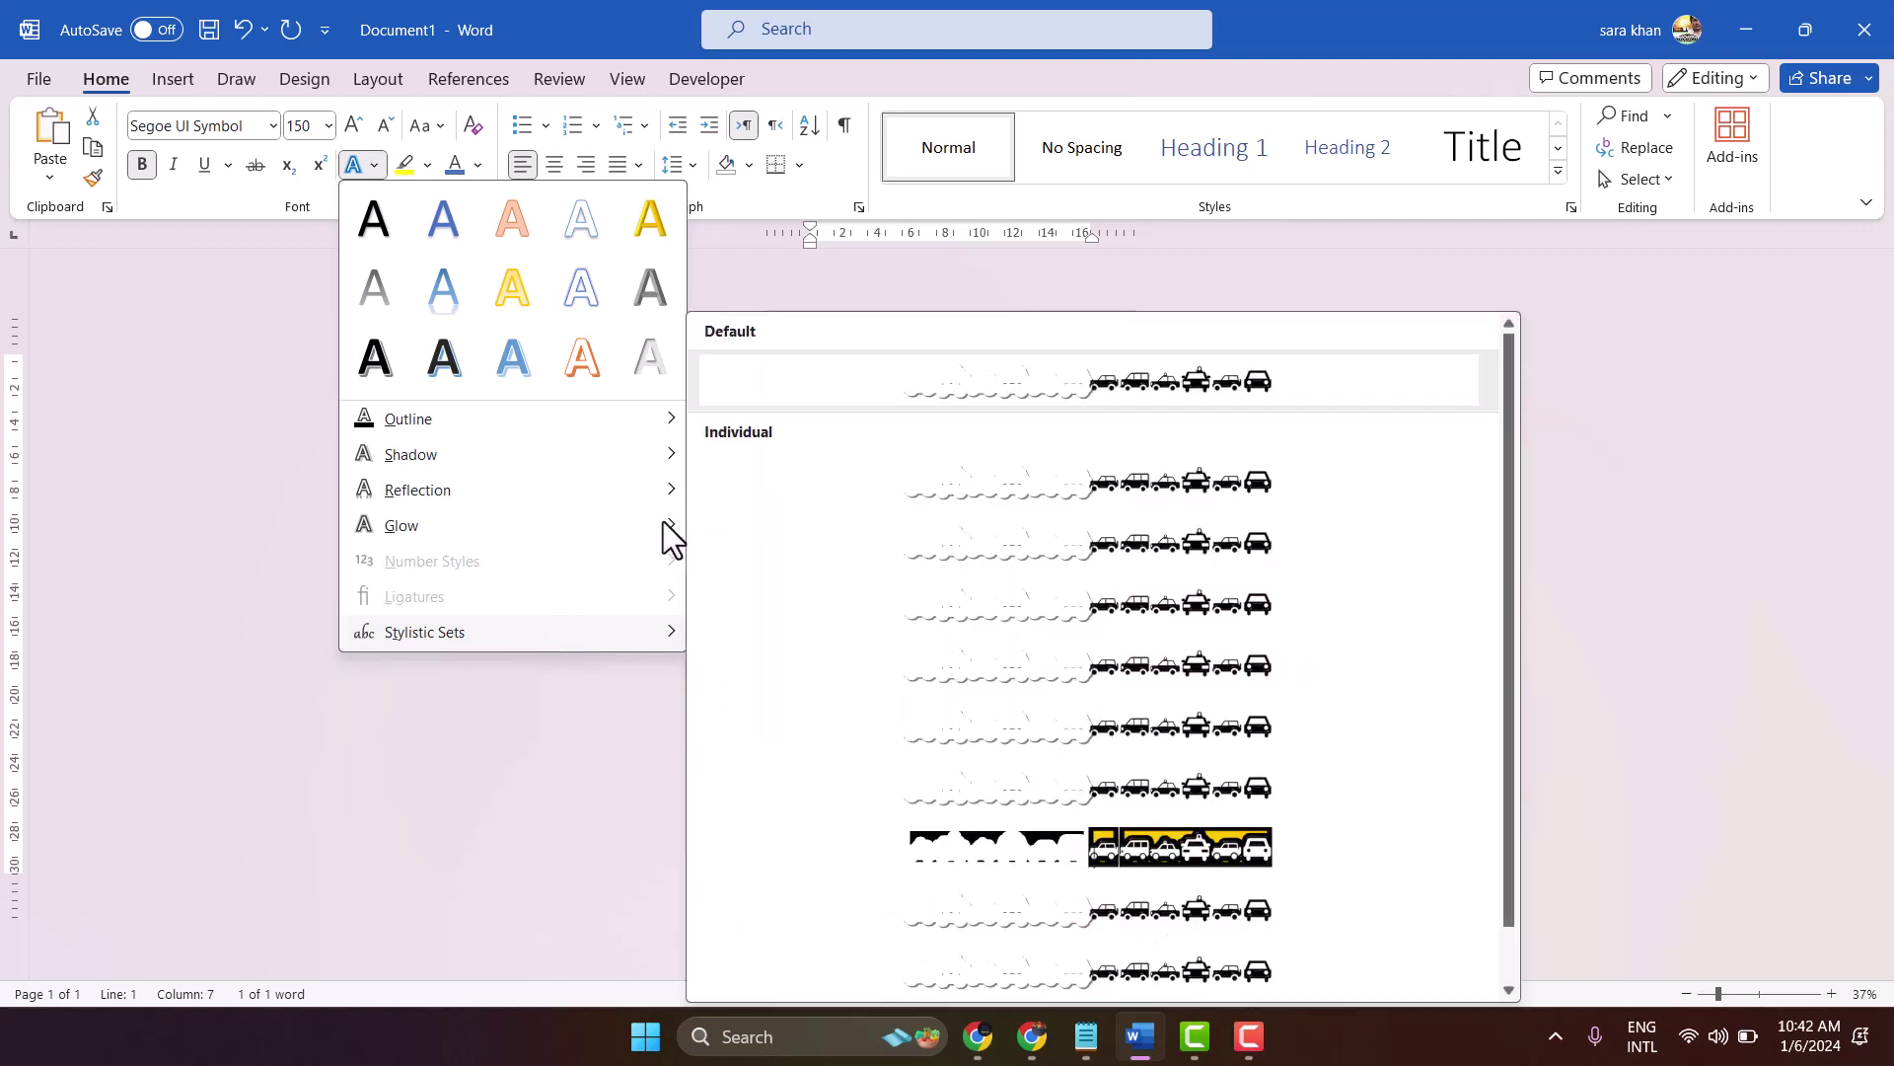
click(1140, 859)
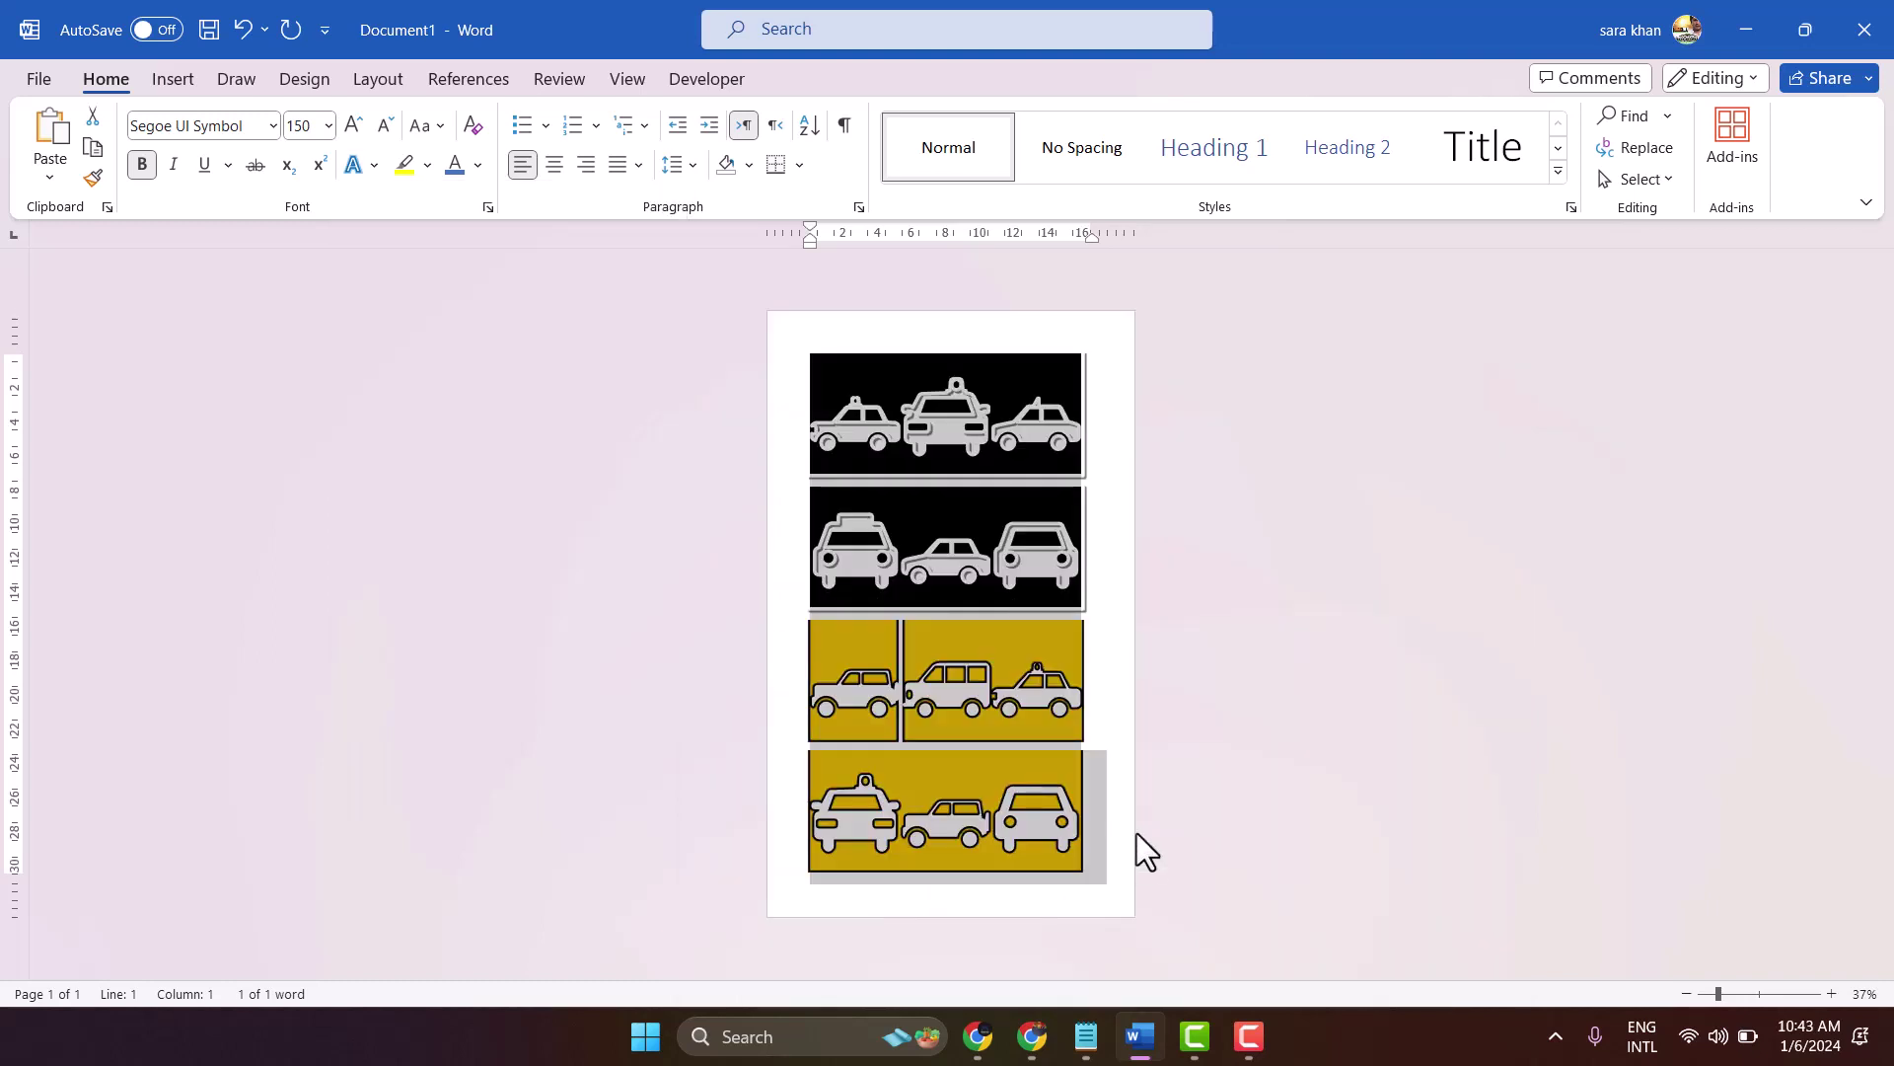
click(1119, 561)
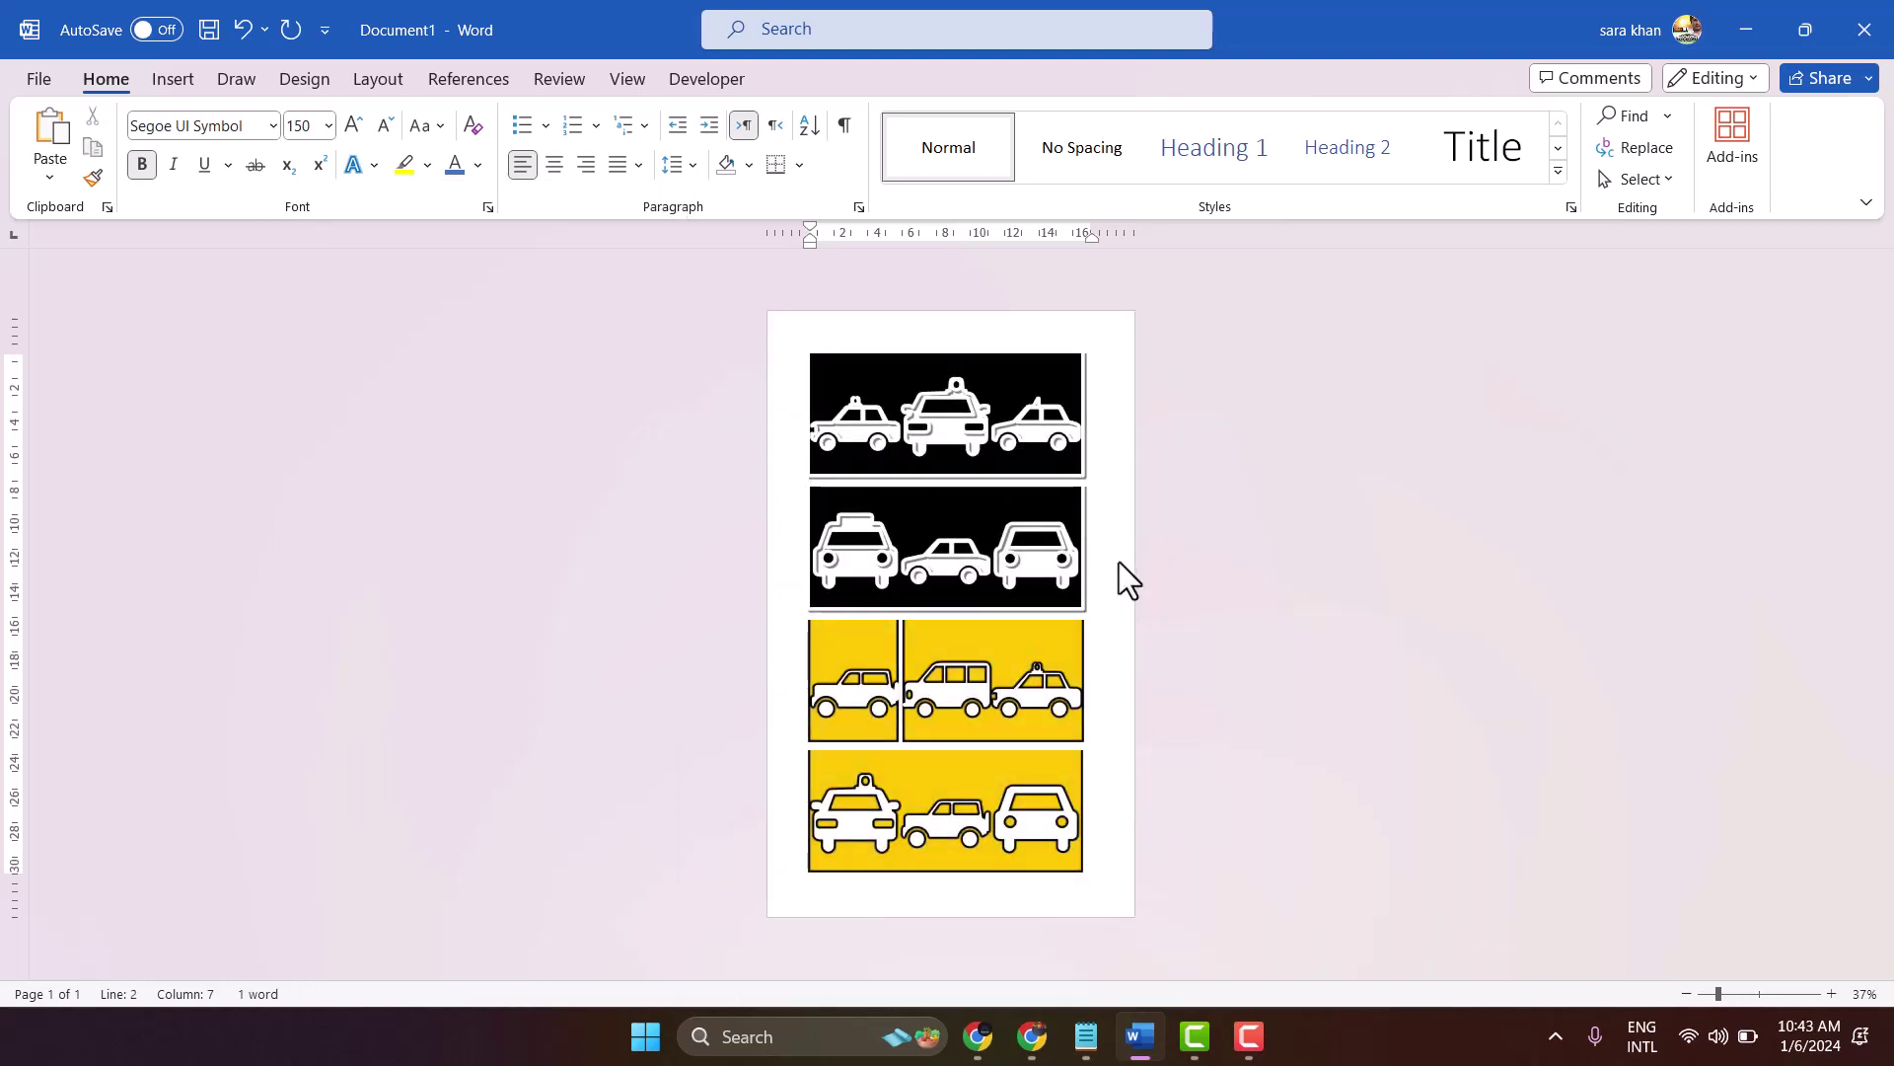